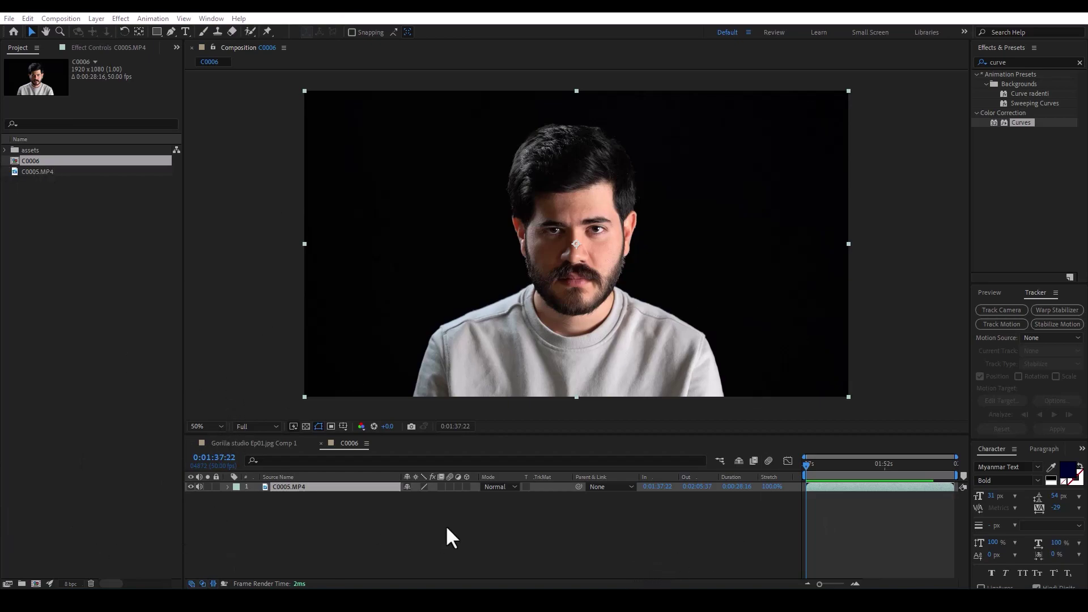
- Trim the C0005.MP4 layer's out point to 0:01:49:00, leaving an 11:29-long clip
drag(811, 470, 864, 475)
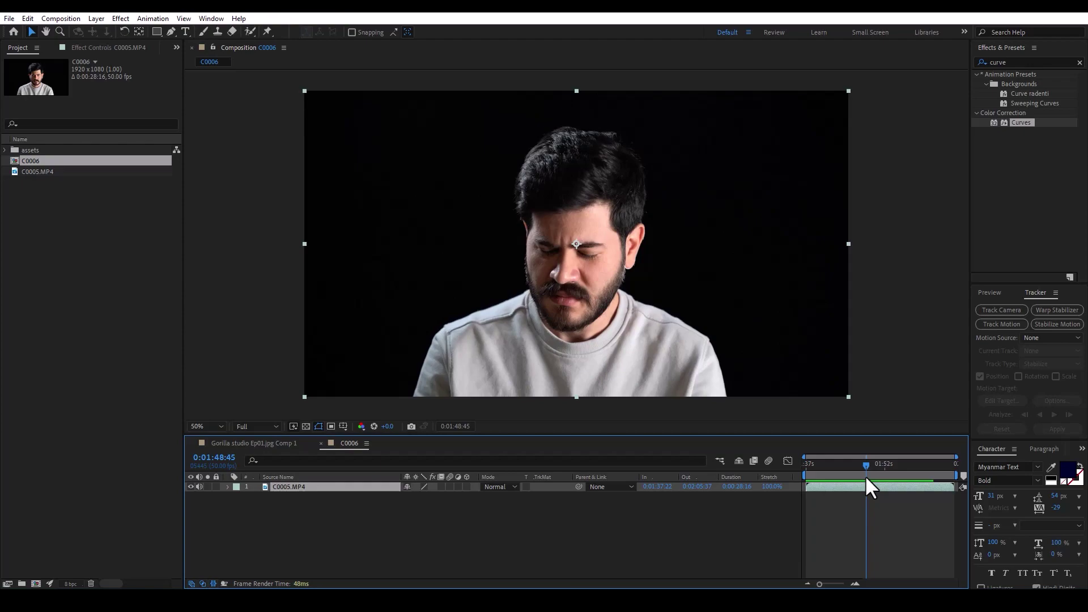
click(866, 501)
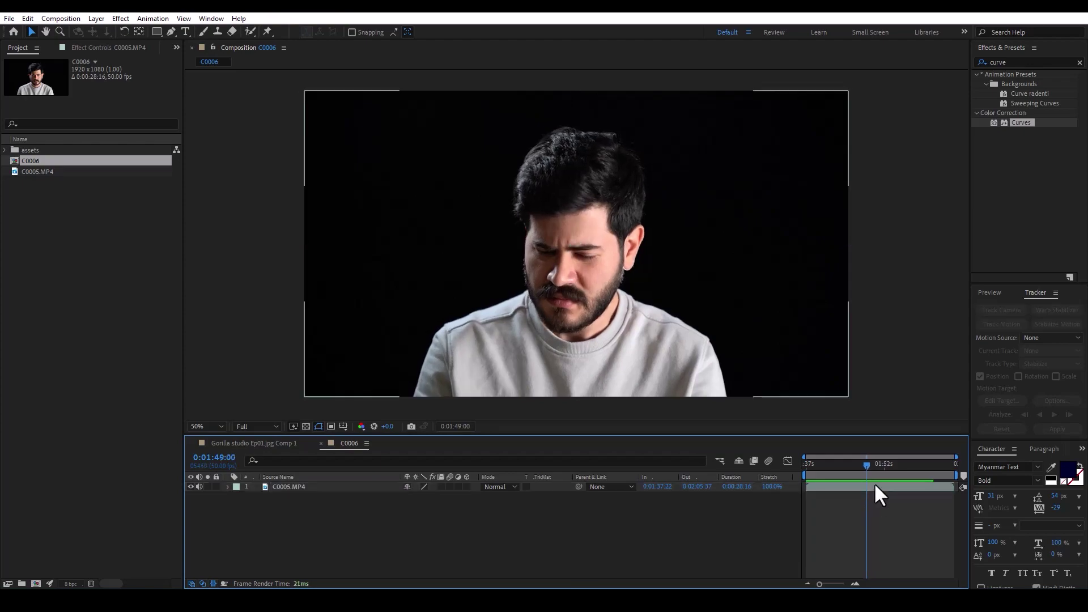
click(875, 483)
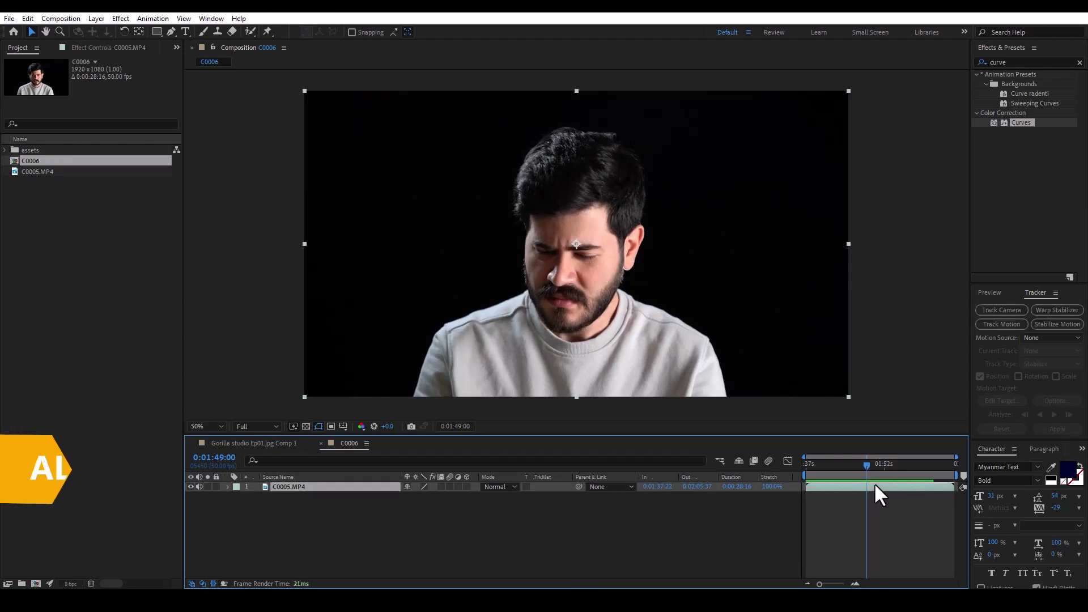
key(alt+bracketright)
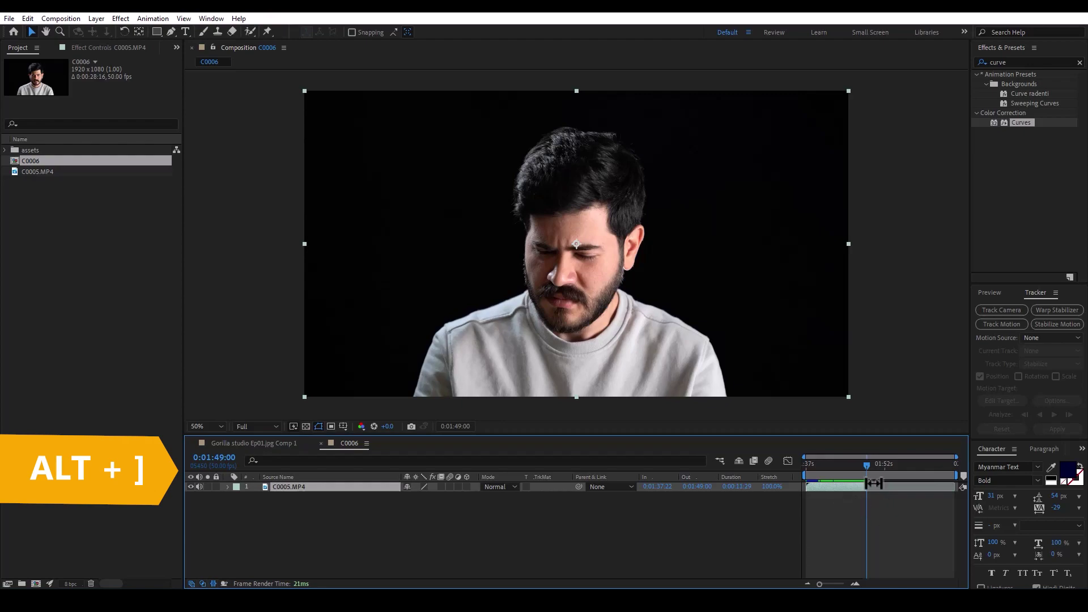
drag(866, 467, 854, 471)
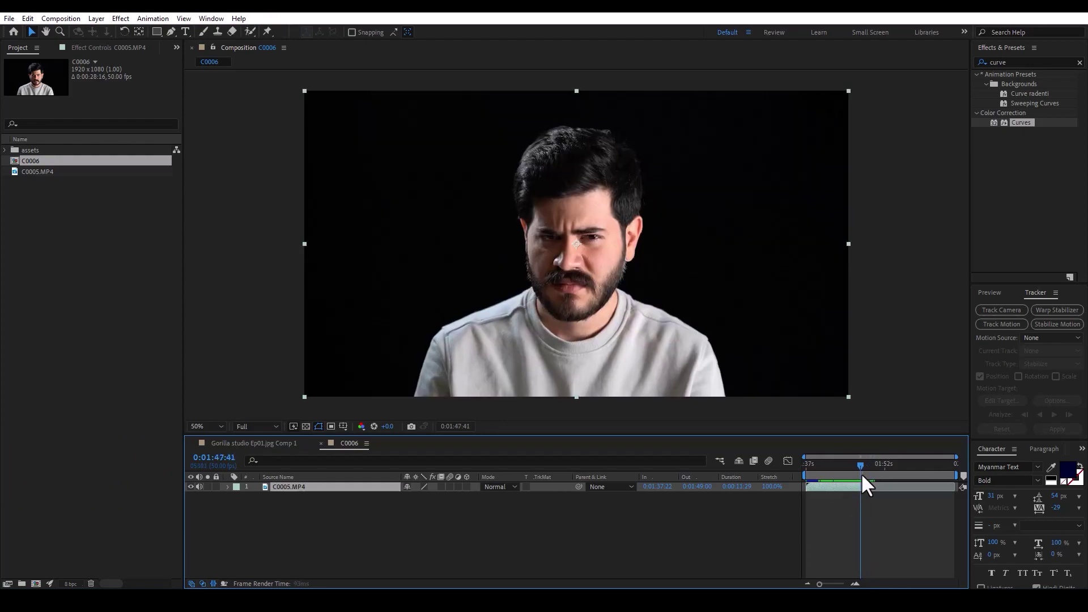
- Search 'mocha' in Effects & Presets, apply Mocha Pro to C0005.MP4, and launch it
double_click(1015, 62)
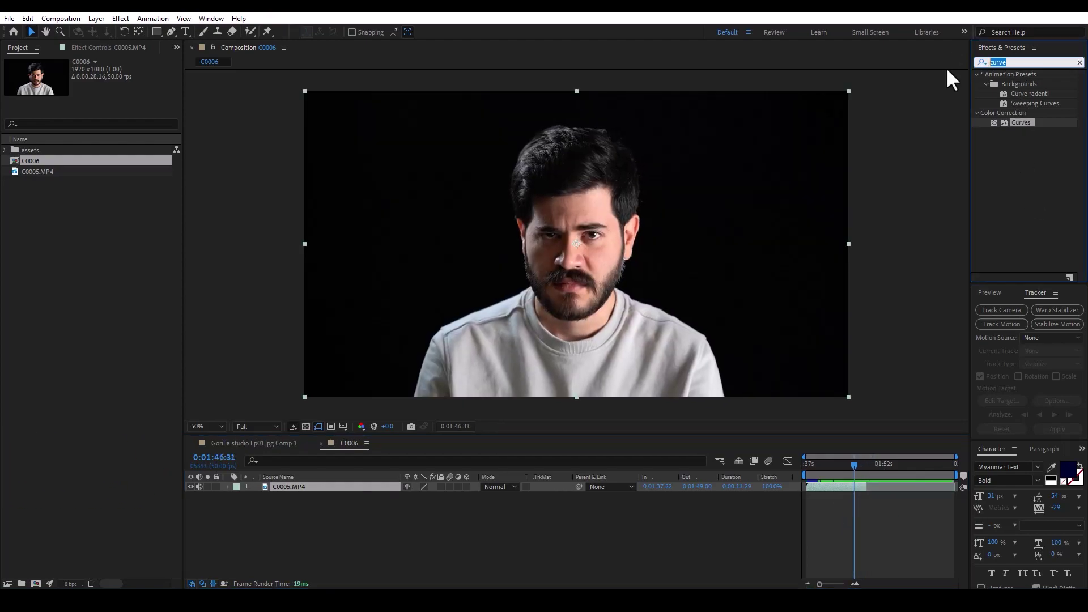
text(mocha)
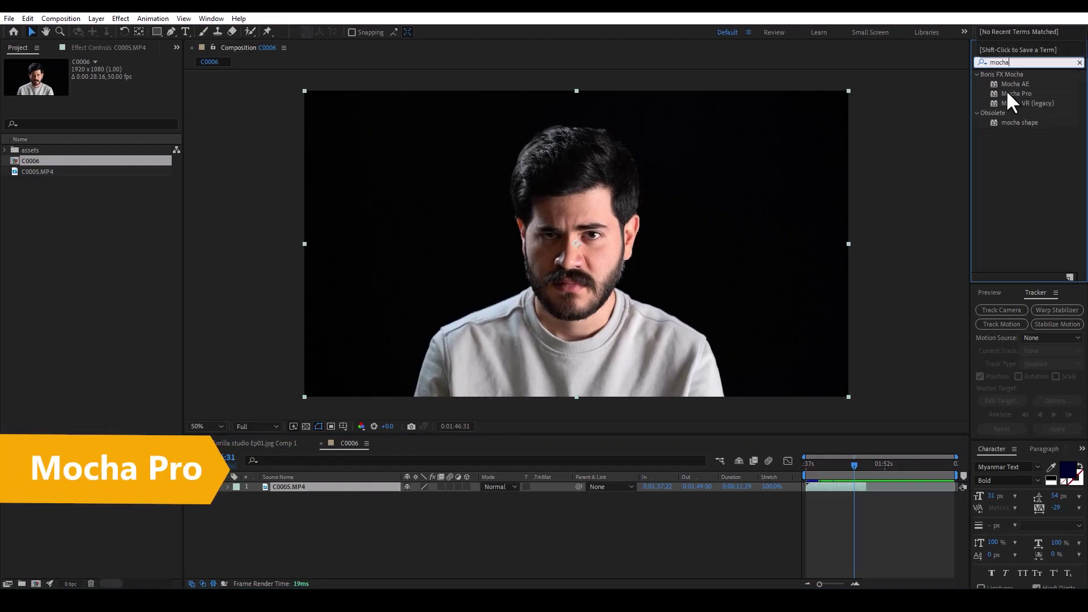
drag(1014, 93, 336, 486)
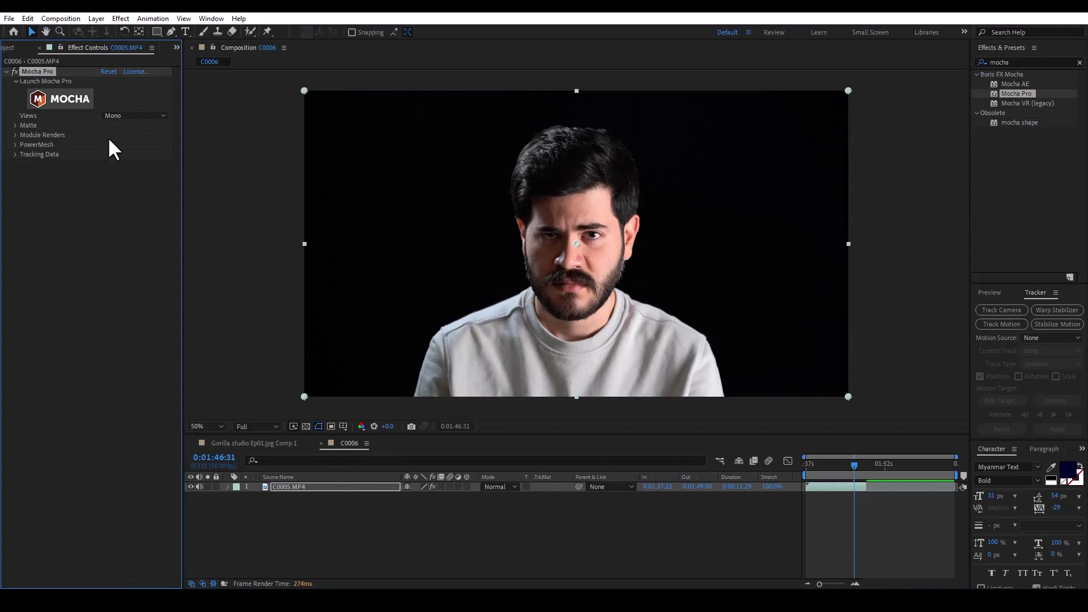
click(59, 107)
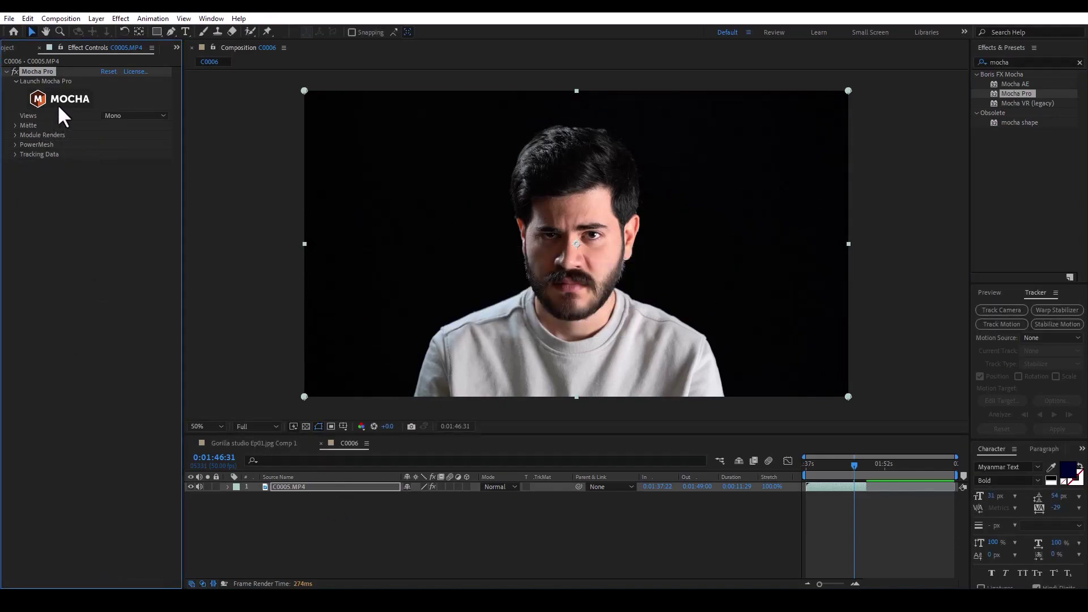
- Load the trimmed interview clip in Mocha Pro and pick the Create X-Spline tool
click(62, 103)
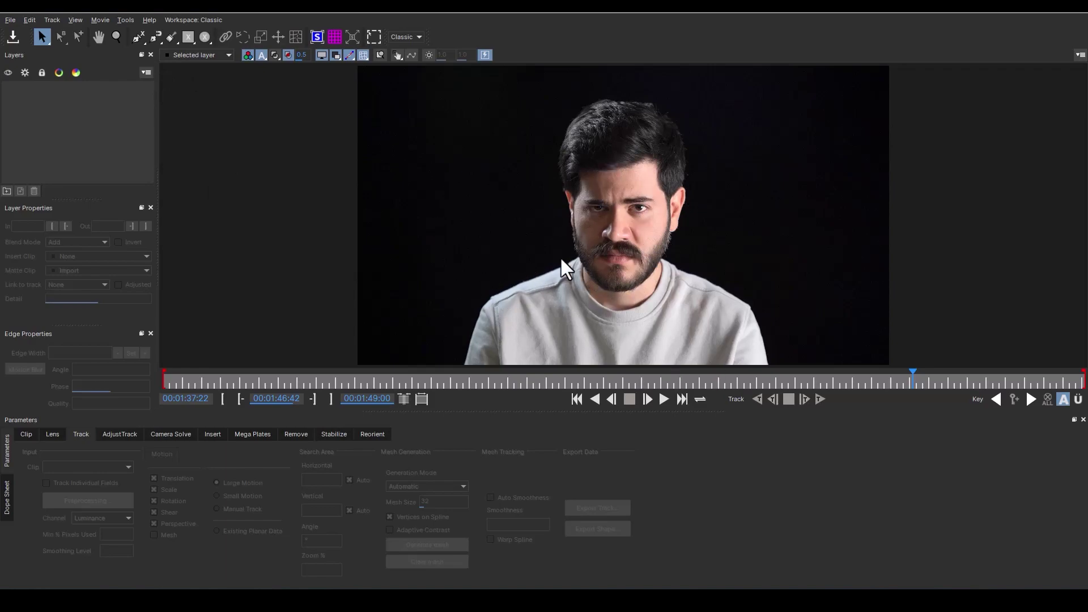
click(138, 38)
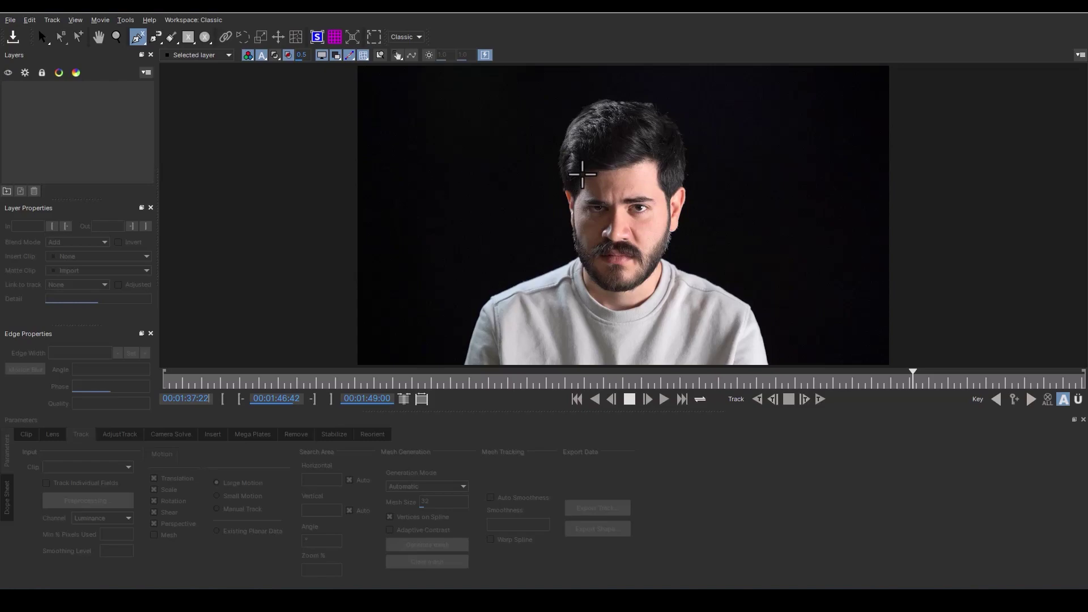
- Draw a closed X-Spline outline around the man's forehead, temple, jaw, chin and cheek
click(584, 175)
click(630, 170)
click(654, 165)
click(657, 190)
click(669, 207)
click(666, 249)
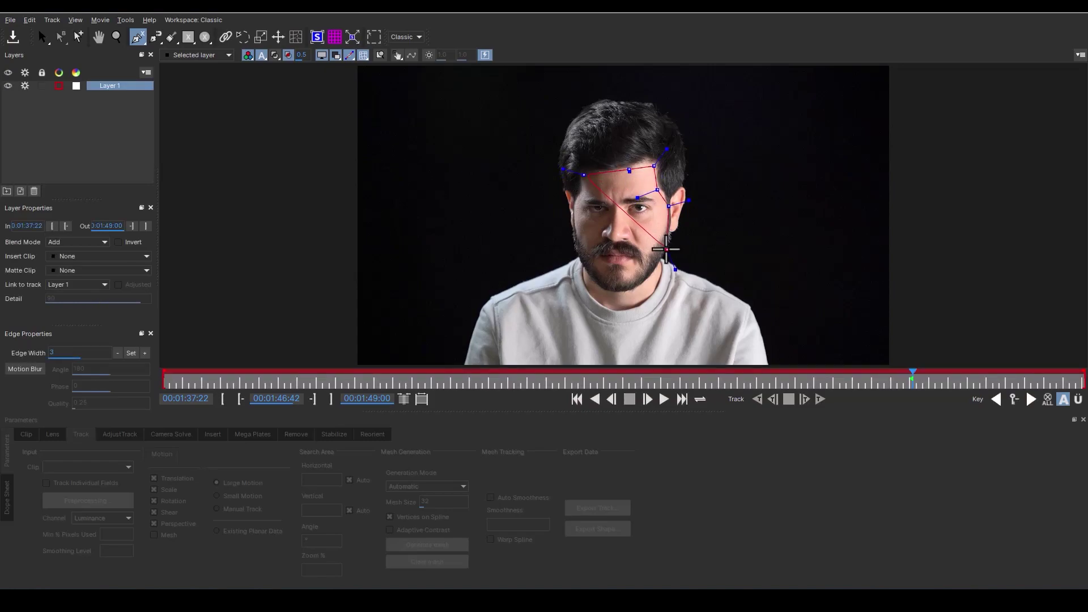
click(650, 276)
click(628, 292)
click(605, 290)
click(585, 269)
click(574, 202)
right_click(632, 217)
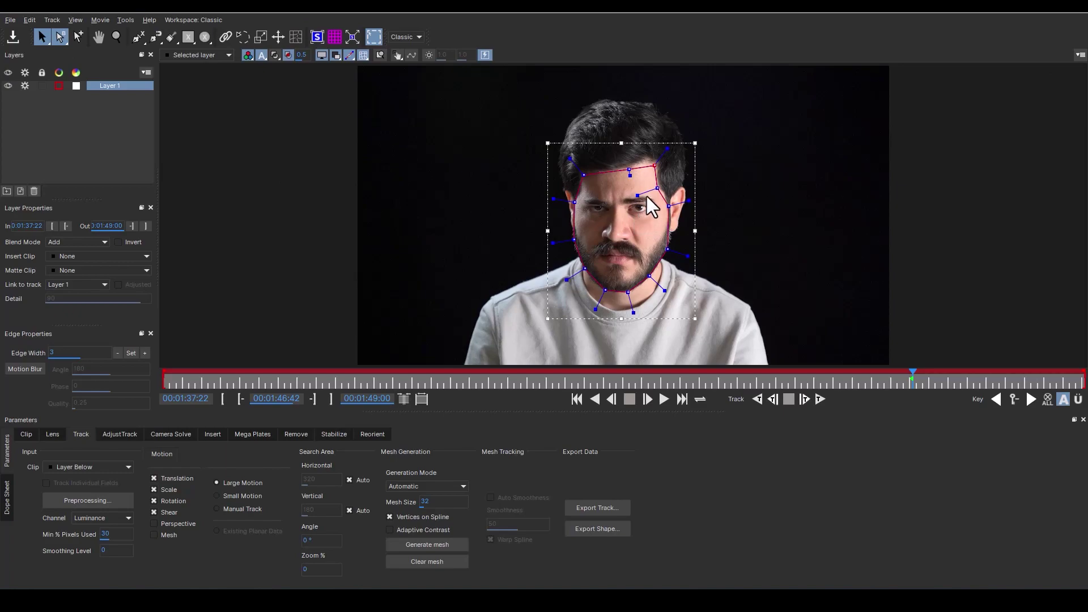
- Switch the workspace to Essentials, then back to Classic
click(403, 32)
click(406, 50)
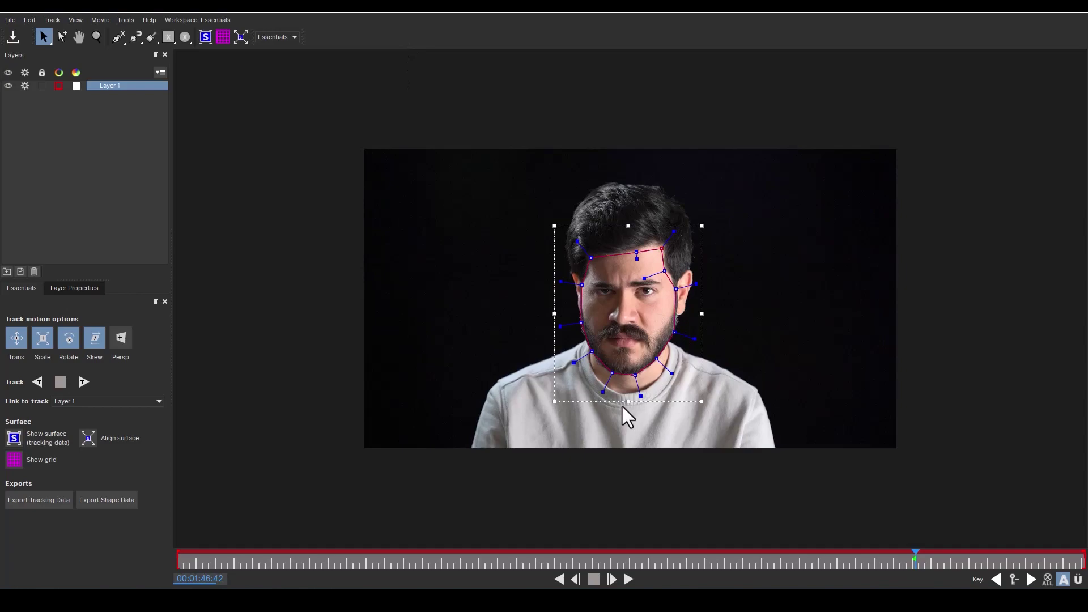
click(272, 40)
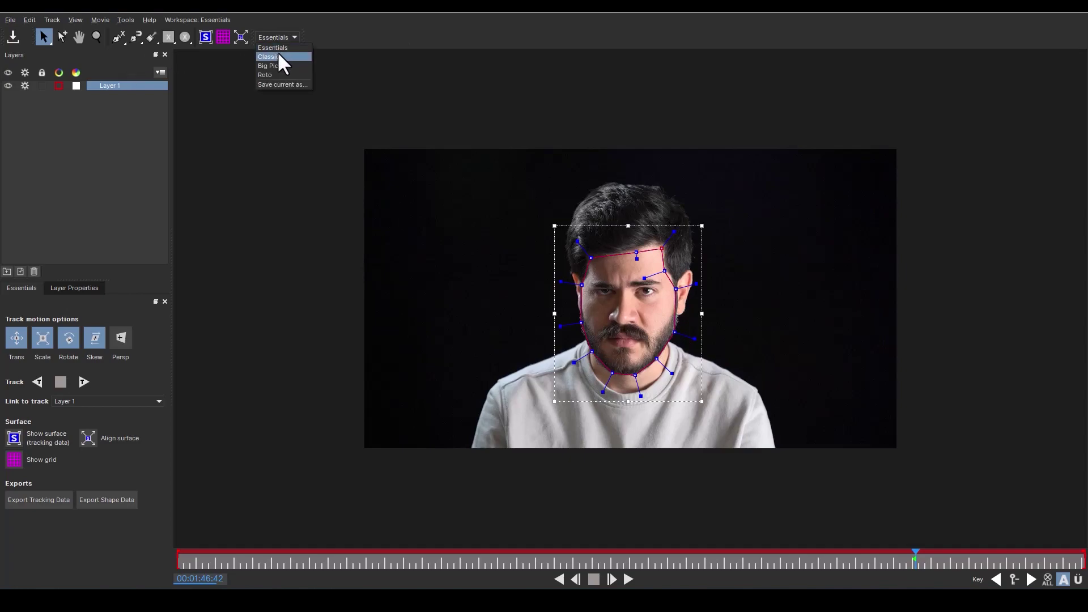
click(277, 53)
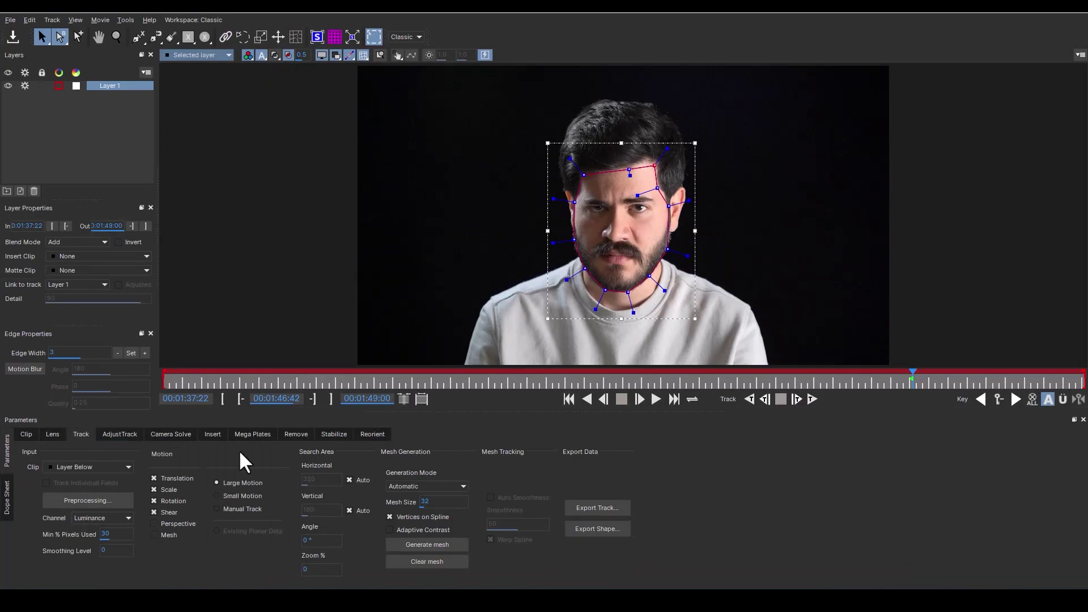
- Enable Perspective and Mesh tracking and generate a Uniform mesh over the face
click(170, 523)
click(165, 536)
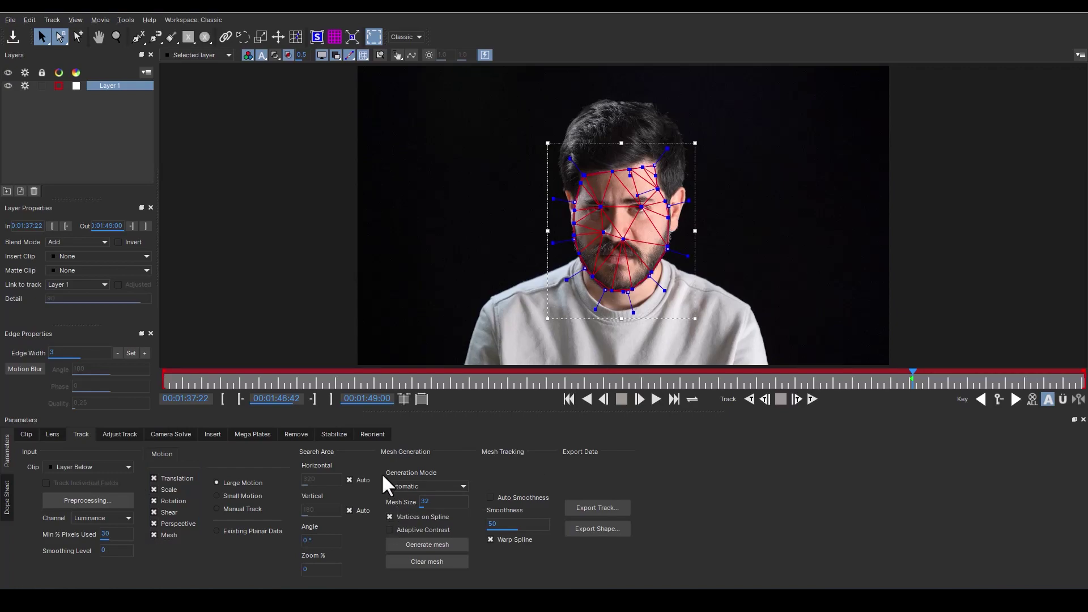
click(399, 485)
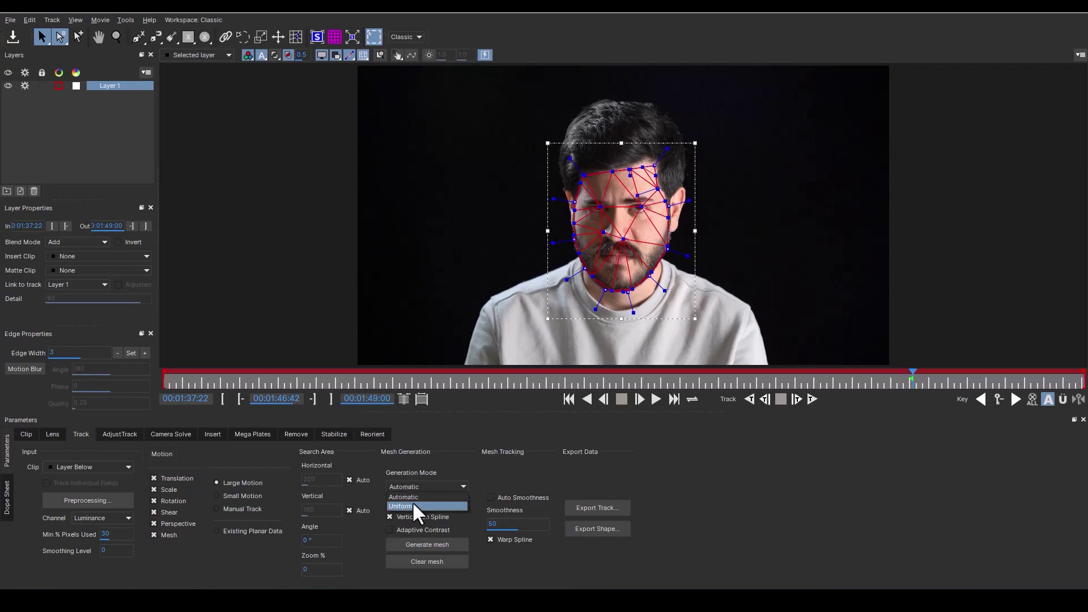
click(412, 500)
click(413, 545)
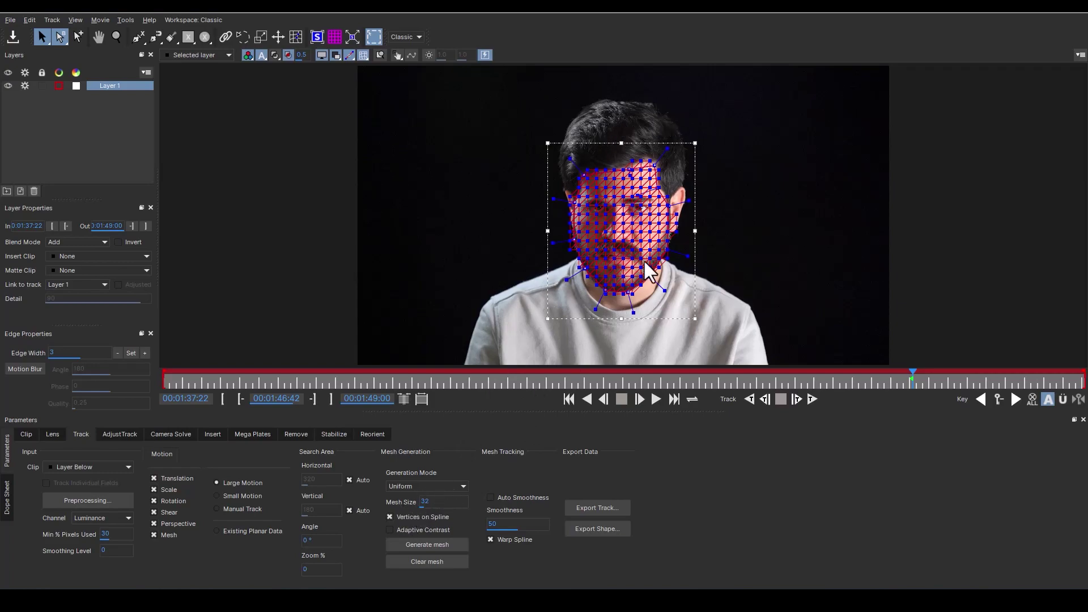
- Regenerate a denser size-17 mesh and track it forward one frame
scroll(453, 499, down, 4)
scroll(416, 501, down, 10)
click(422, 545)
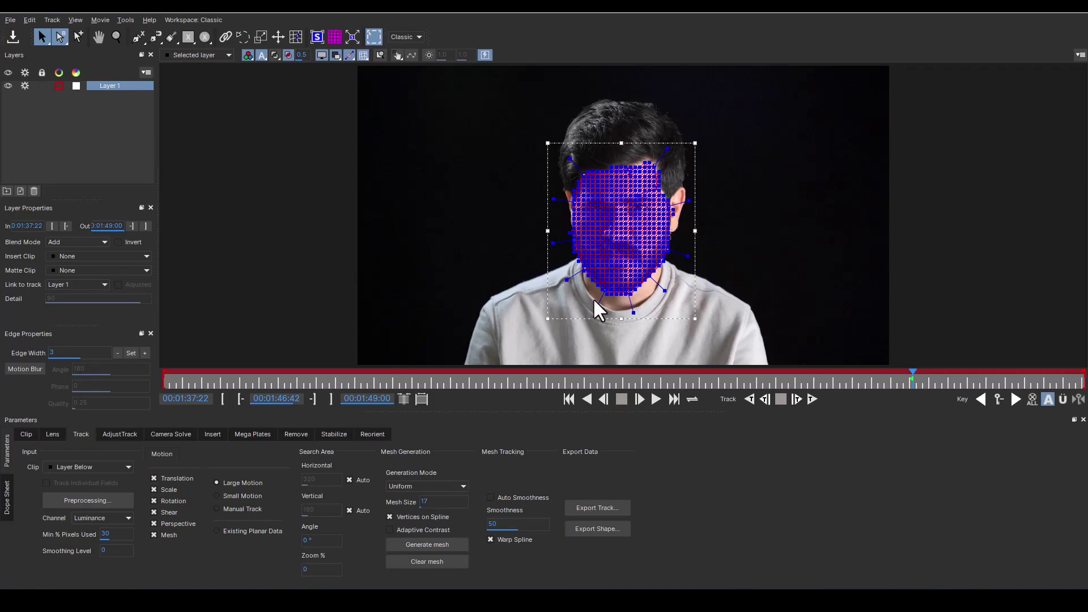
key(shift+v)
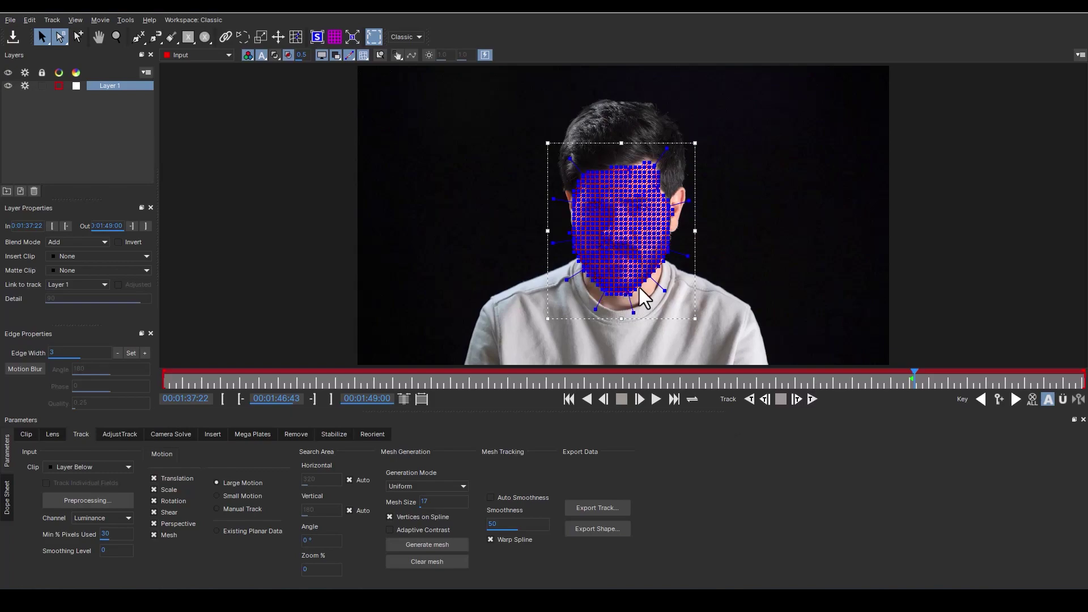
- Track the face mesh forwards, return to frame 1:46:42, track backwards, and review the result
click(810, 399)
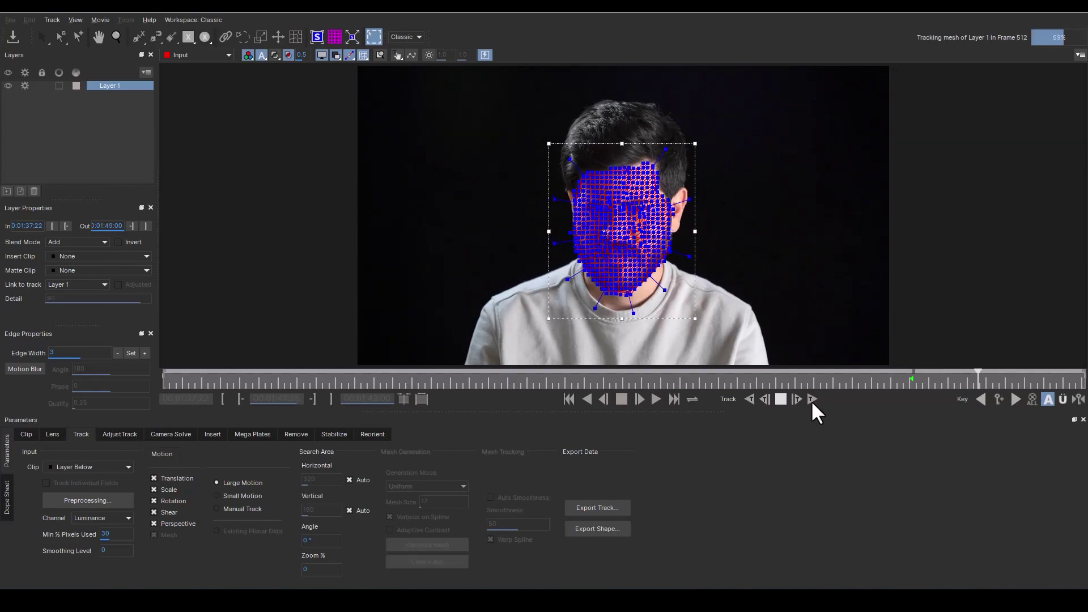
drag(1046, 385, 922, 389)
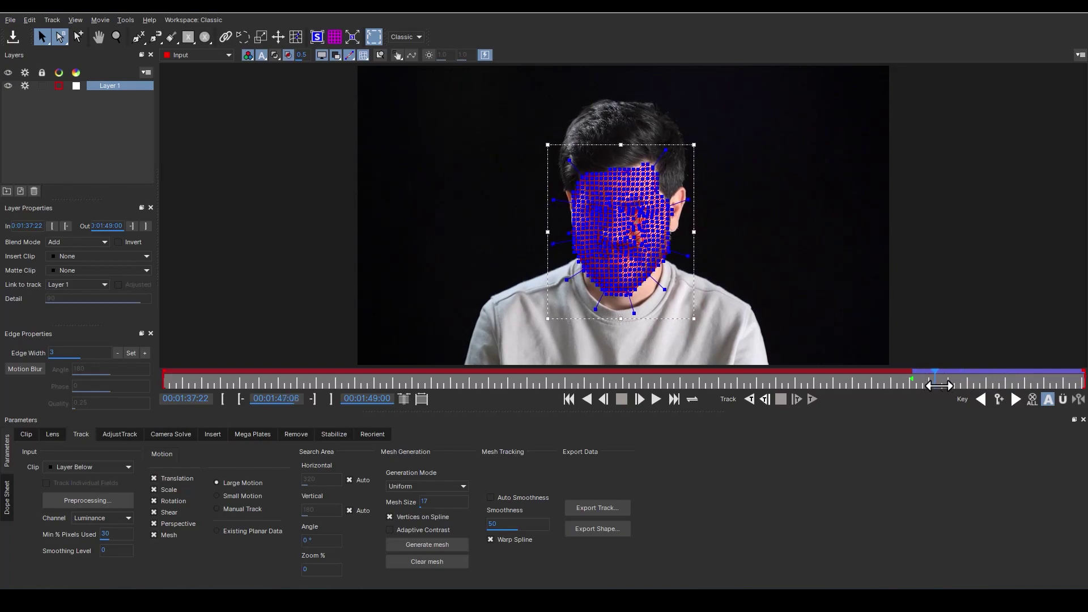
drag(921, 388, 912, 389)
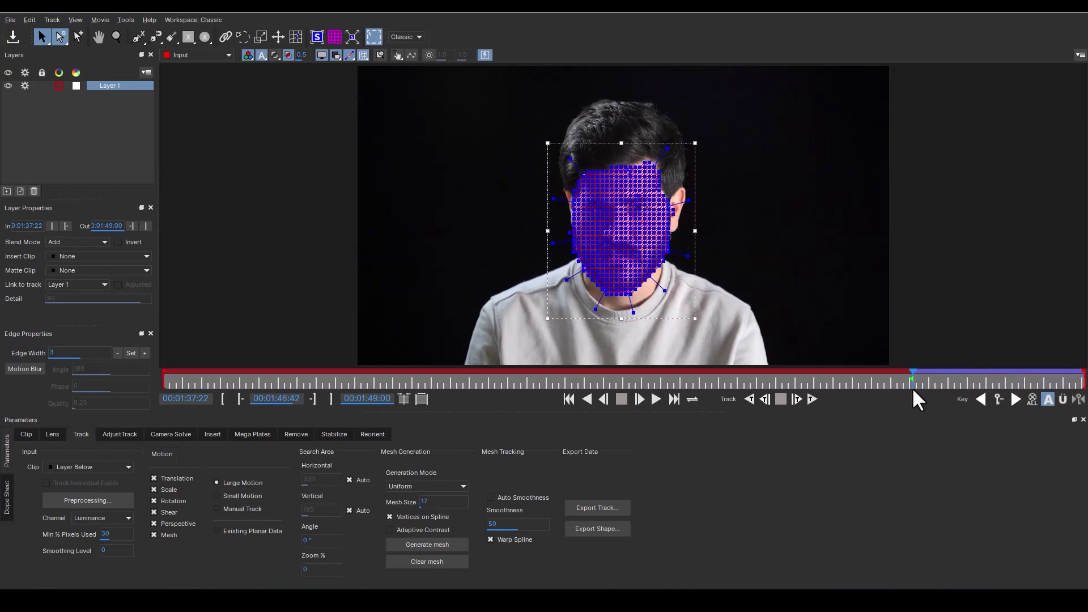
click(749, 399)
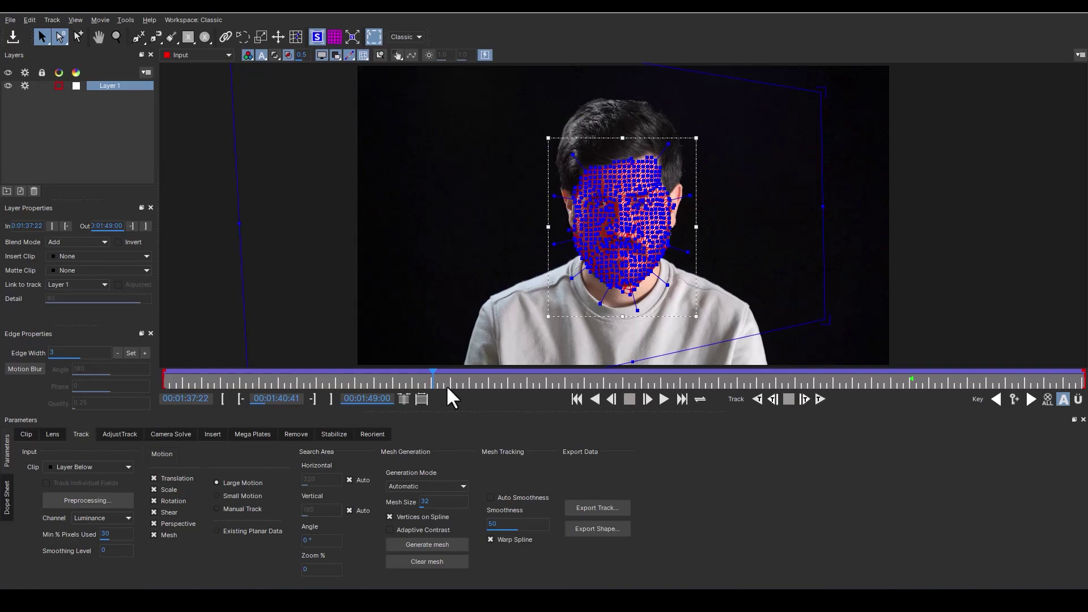
mouse_move(436, 382)
mouse_down()
mouse_move(277, 384)
mouse_move(773, 382)
mouse_up()
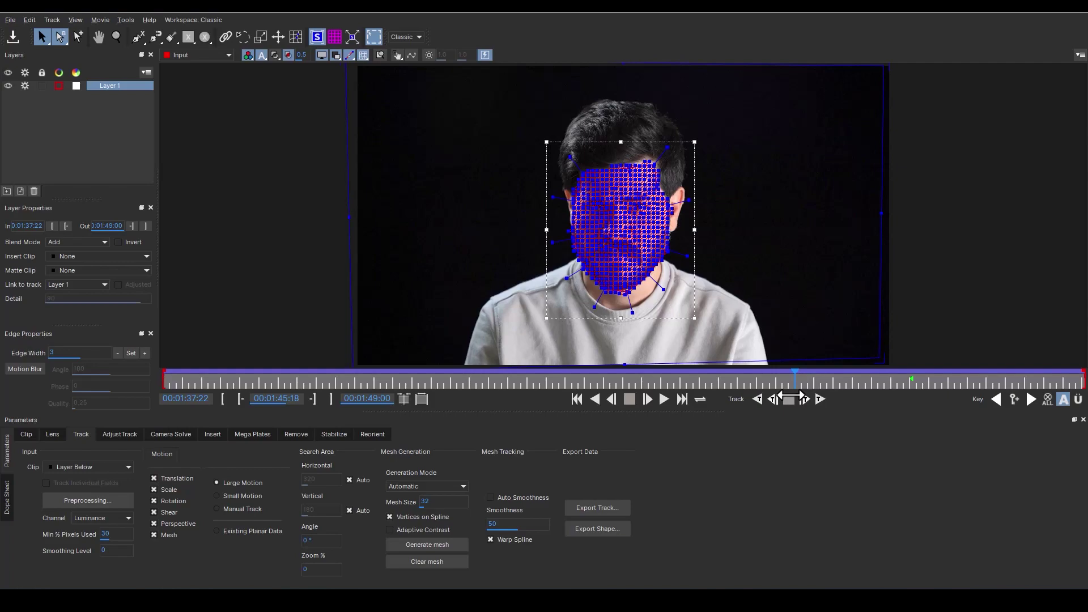
drag(793, 382, 912, 400)
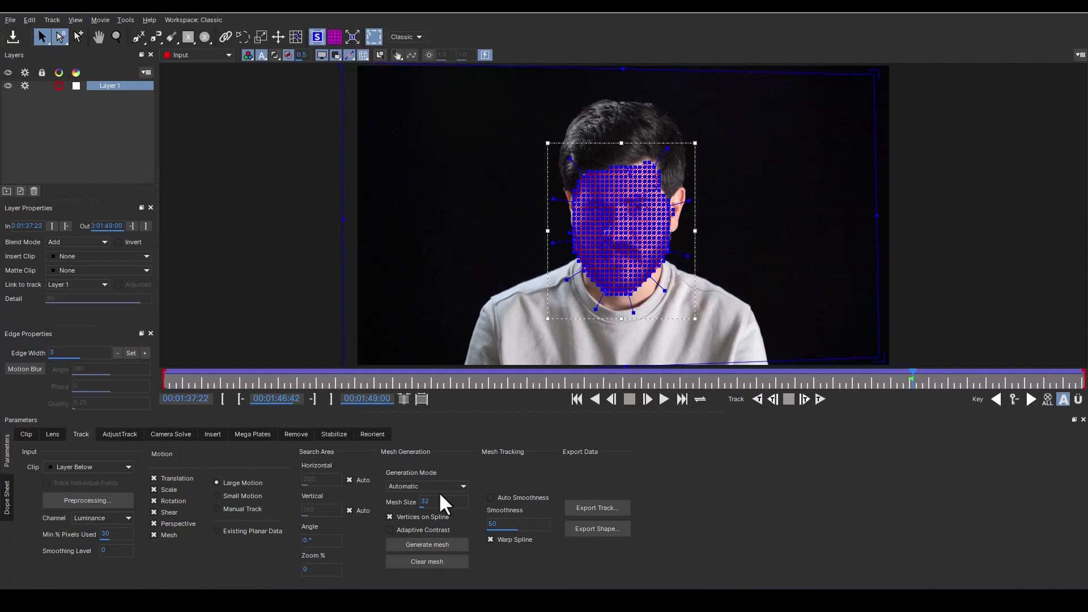
- Enable High-quality Mesh Warp stabilization, fit the planar surface to the frame, save, and close Mocha
click(333, 435)
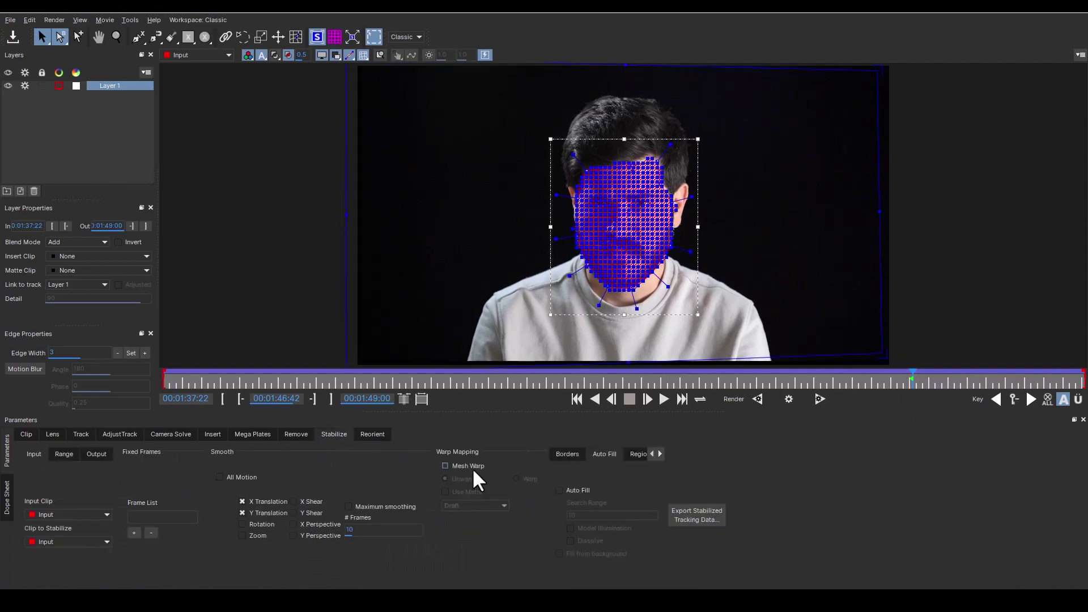
click(471, 468)
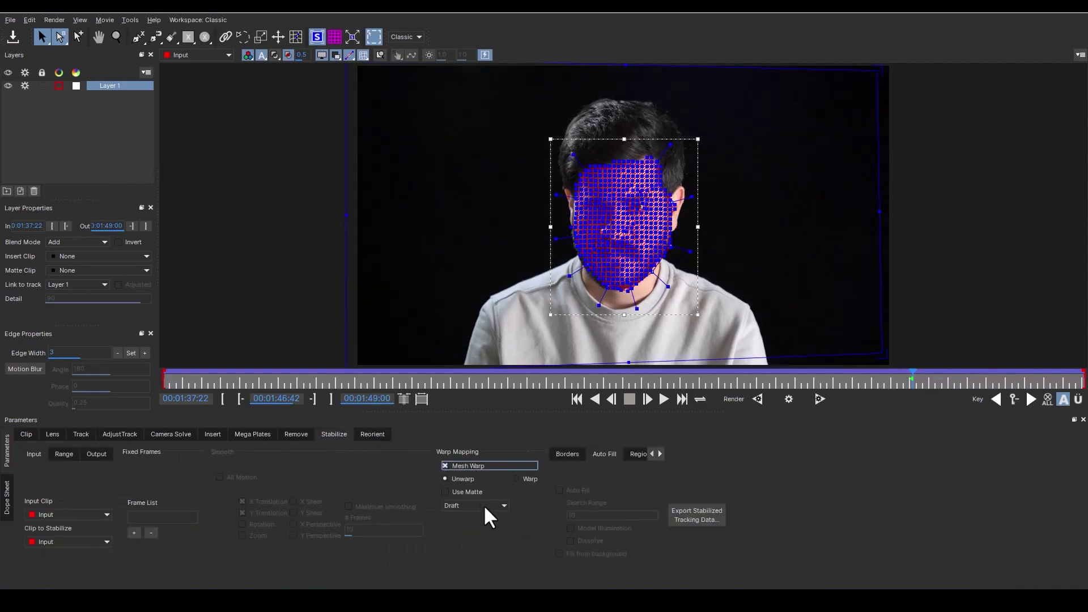
click(484, 505)
click(477, 529)
click(351, 38)
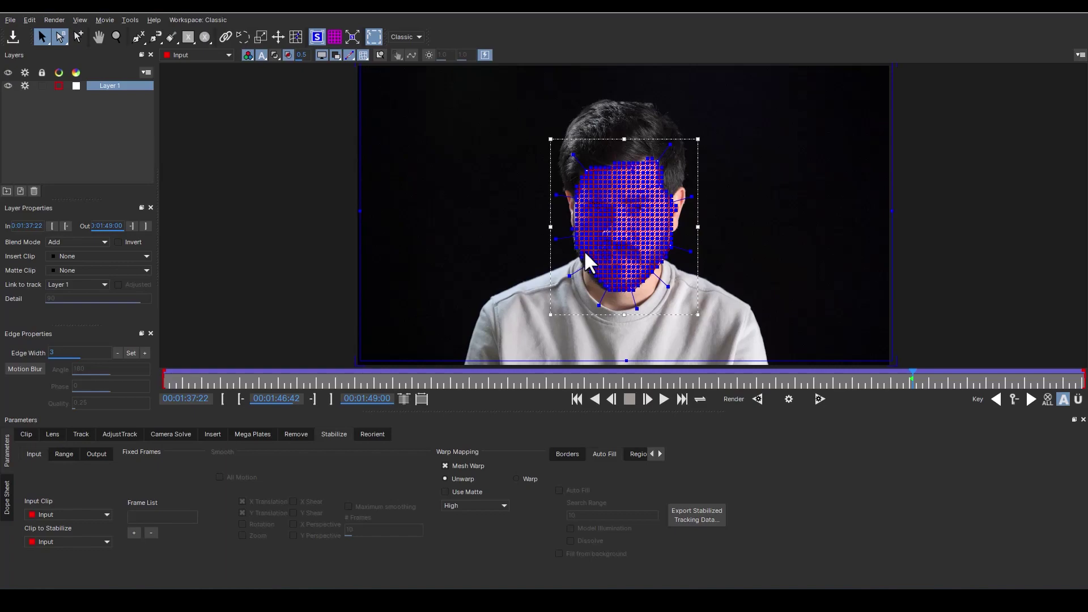
click(11, 39)
click(1081, 18)
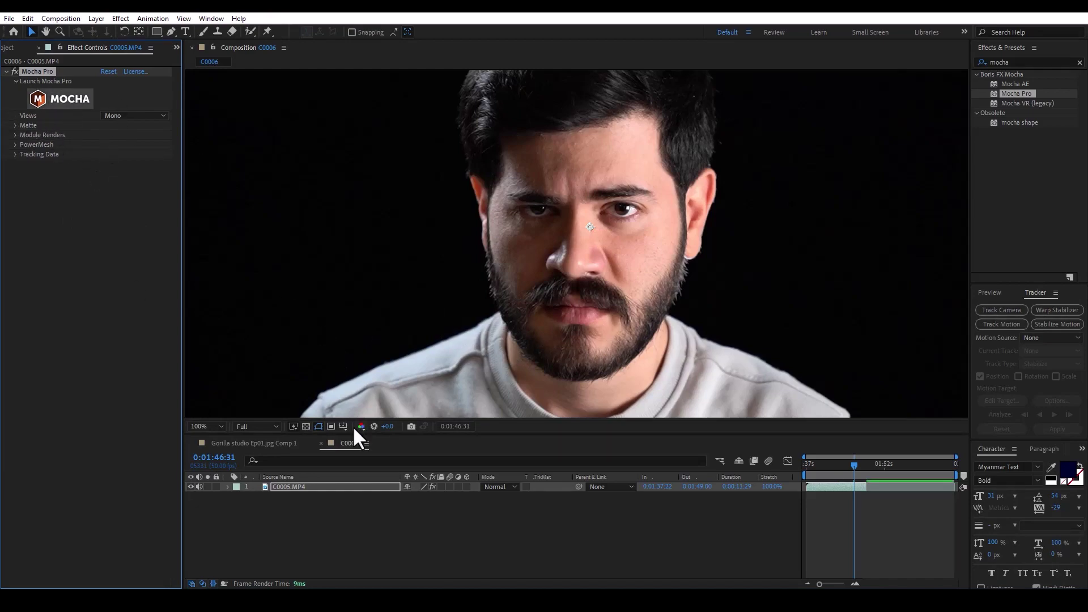
- Zoom the viewer to 25% and add a new Gray Solid 1 layer to the C0006 timeline
key(comma)
key(comma)
key(comma)
right_click(352, 514)
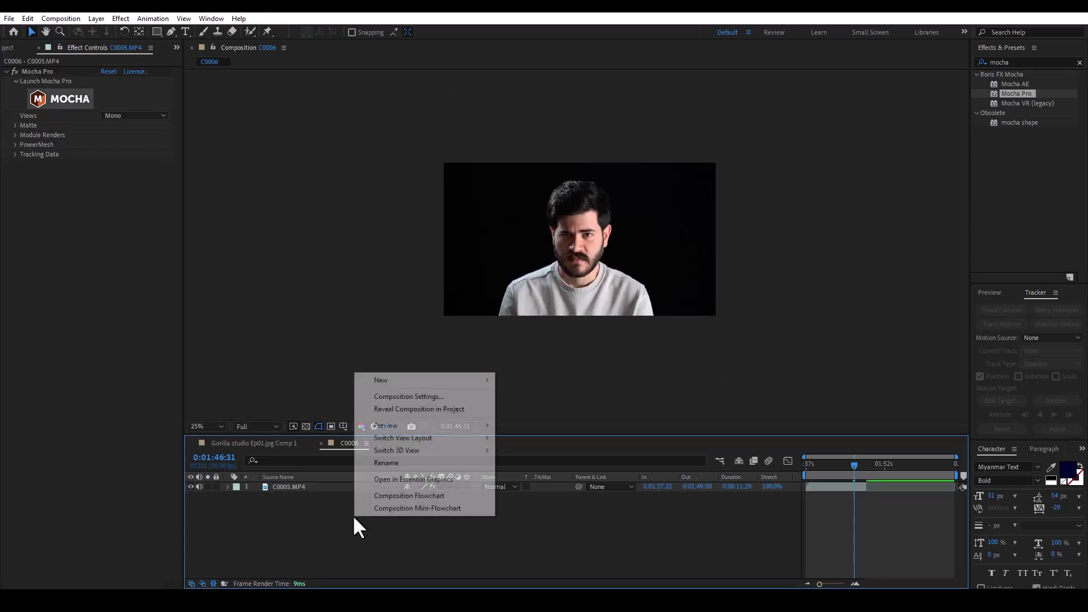
mouse_move(447, 377)
click(576, 409)
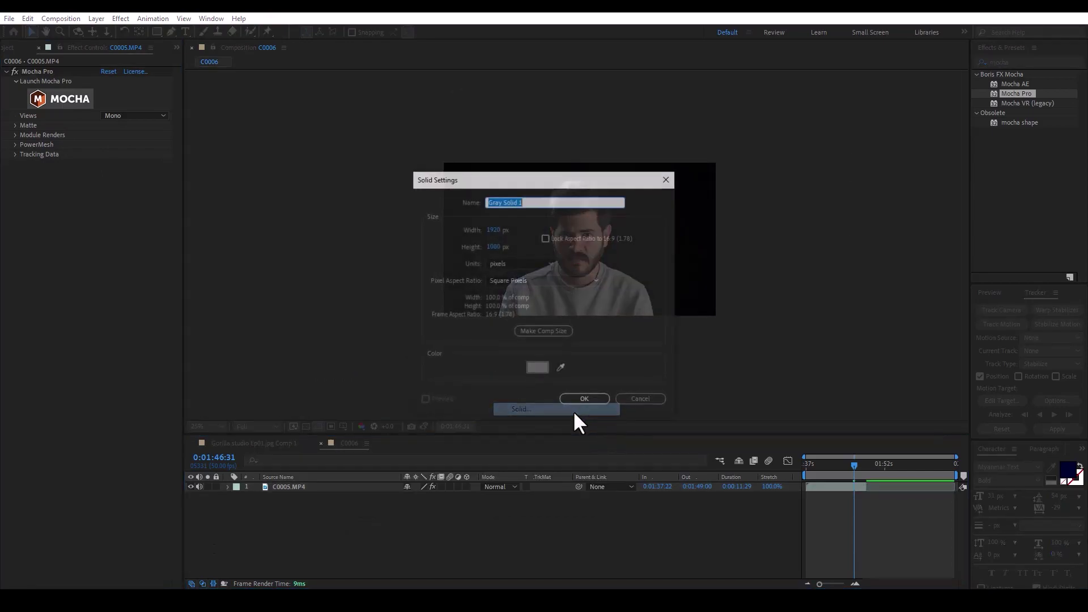
key(Return)
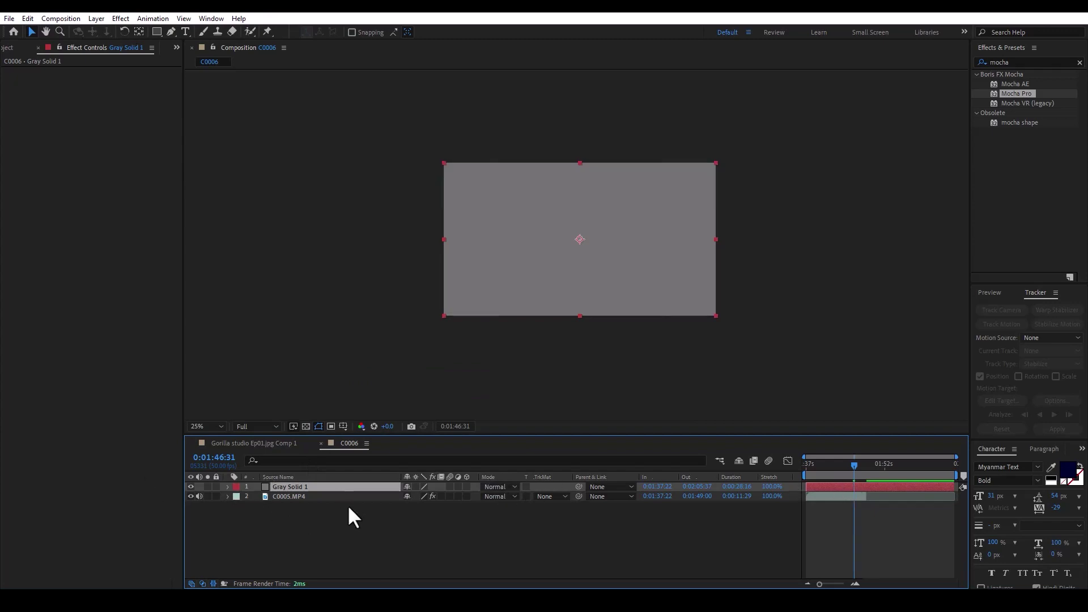
- Trim Gray Solid 1's out point at 0:01:49:00, then undo that trim
click(300, 497)
mouse_move(854, 464)
mouse_down()
mouse_move(861, 490)
mouse_move(851, 475)
mouse_up()
key(alt+])
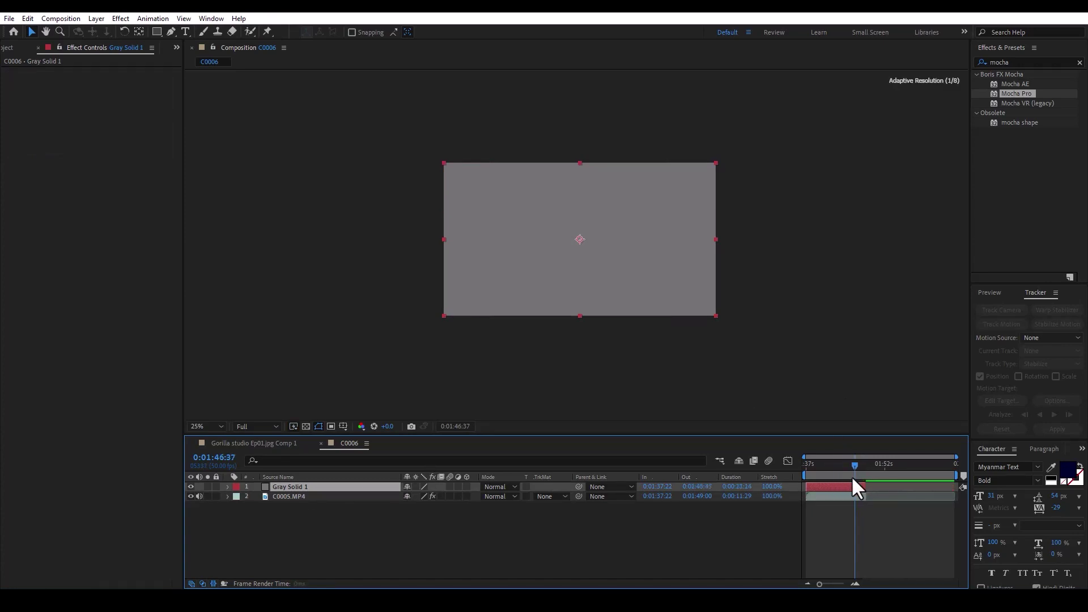
key(ctrl+z)
- Pre-compose Gray Solid 1 into Gray Solid 1 Comp 1
right_click(308, 489)
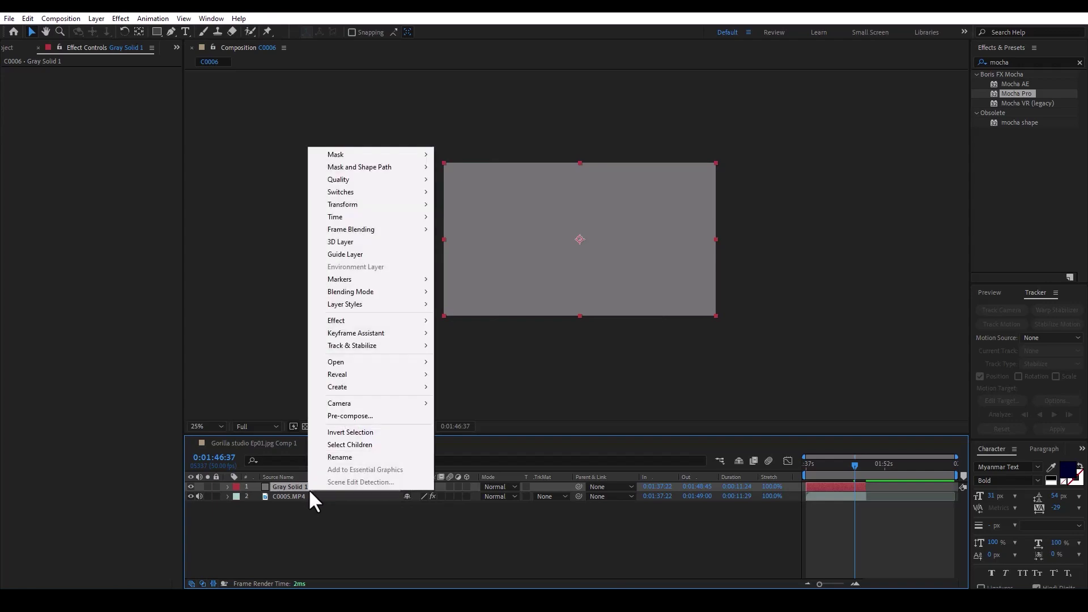
click(378, 416)
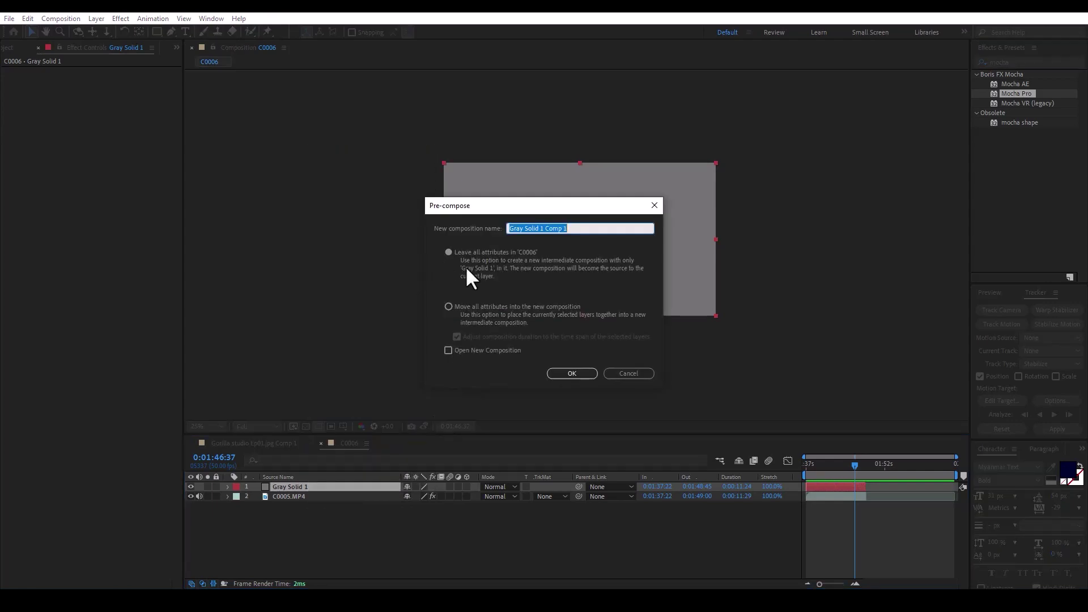
click(559, 372)
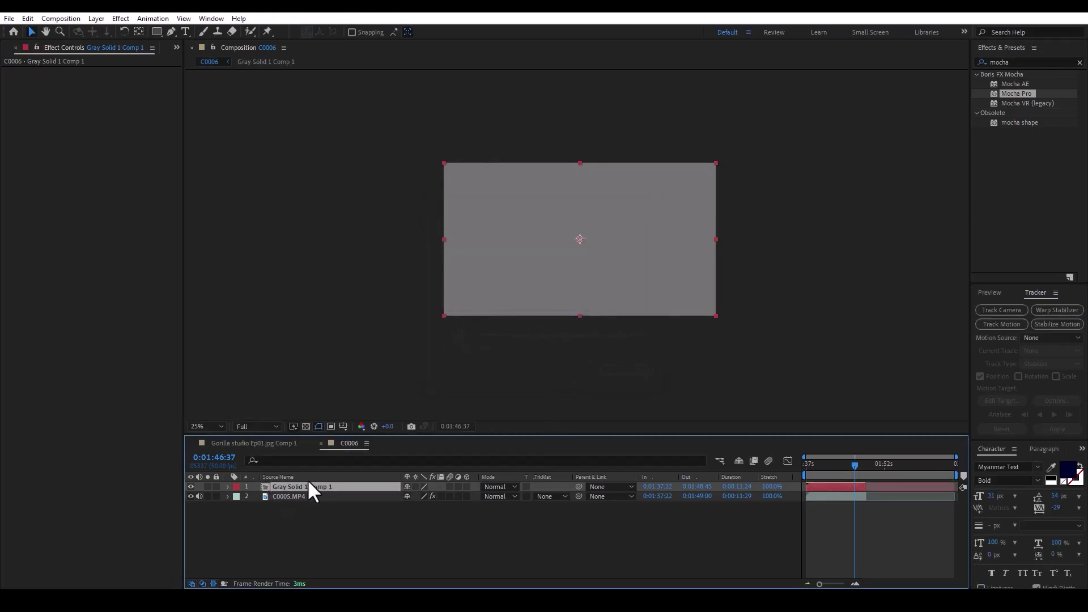
- Copy the Mocha Pro effect from C0005.MP4 and paste it onto Gray Solid 1 Comp 1
click(281, 496)
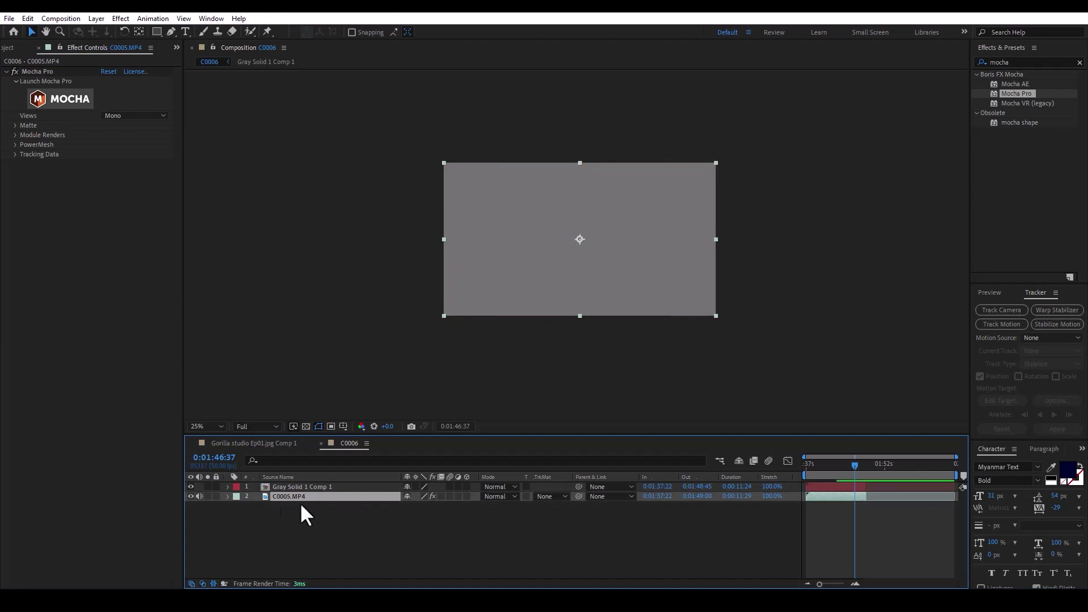
click(36, 71)
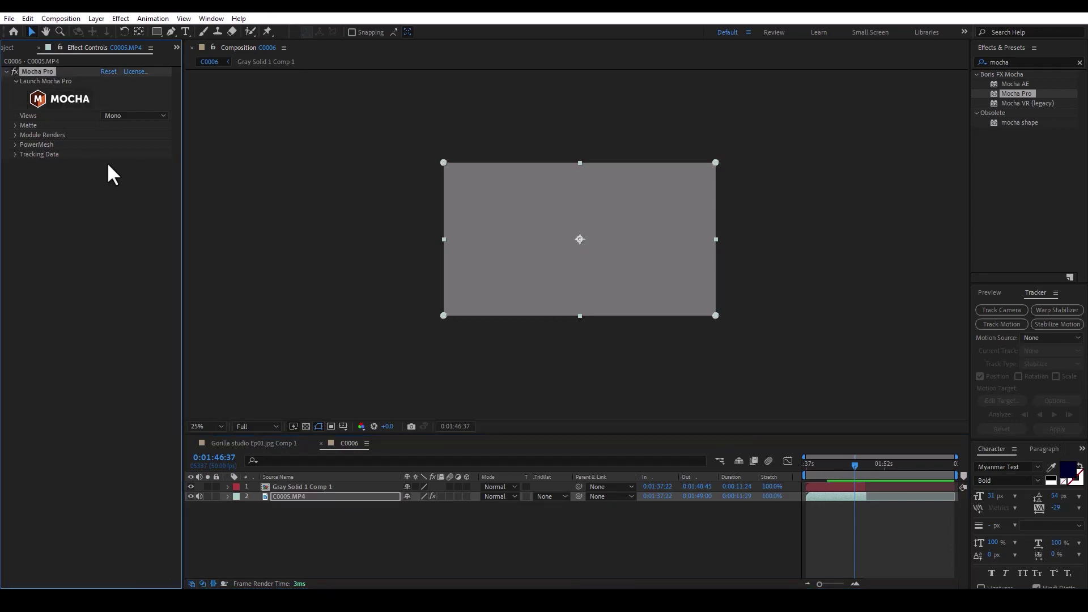
click(295, 487)
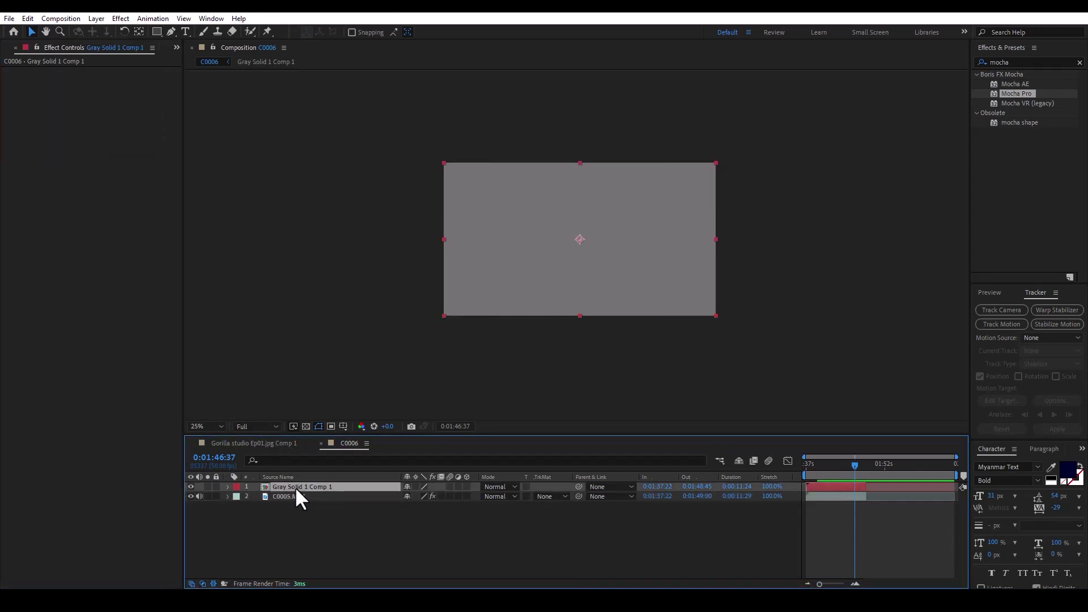
drag(294, 484, 294, 484)
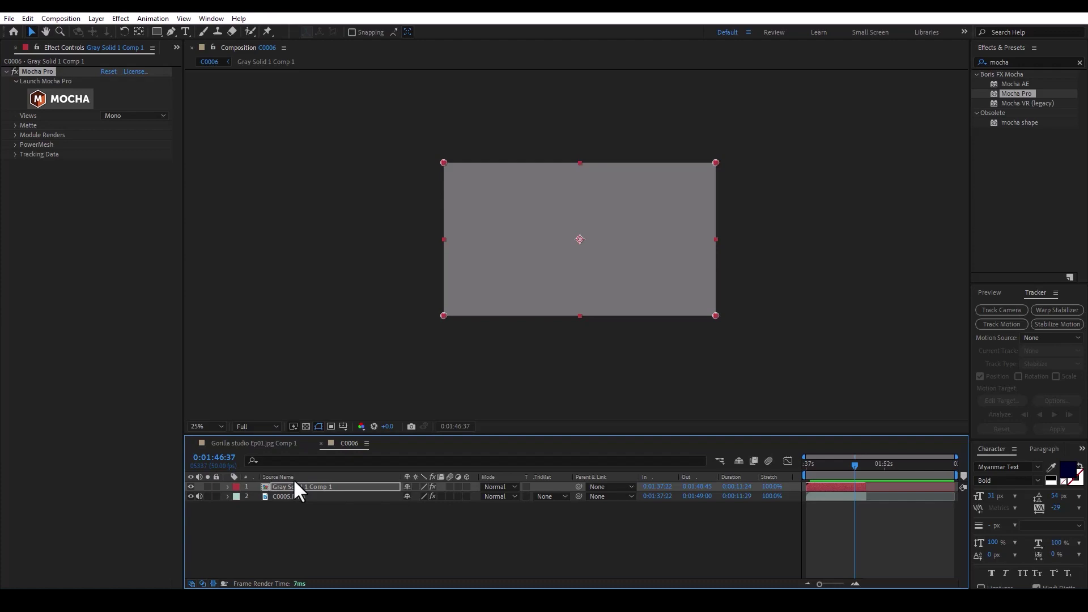
- Turn on Module Renders in Mocha Pro and set the Module to Stabilize: Warp
click(16, 135)
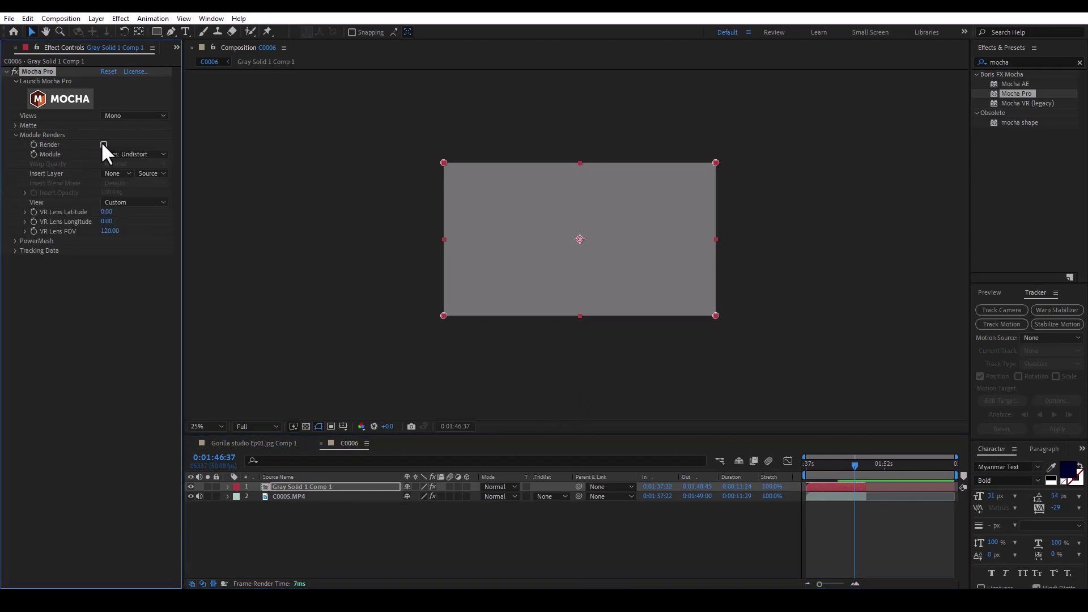
click(103, 145)
click(118, 154)
click(159, 254)
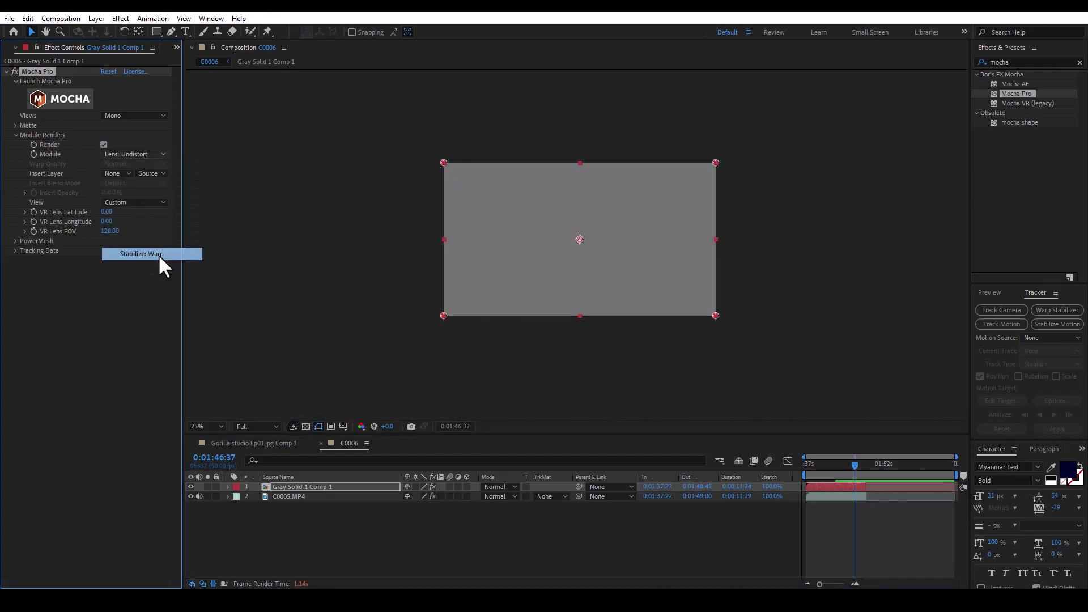
- Enable Apply Matte for the tracked face matte and zoom the viewer to 50%
click(14, 124)
click(104, 144)
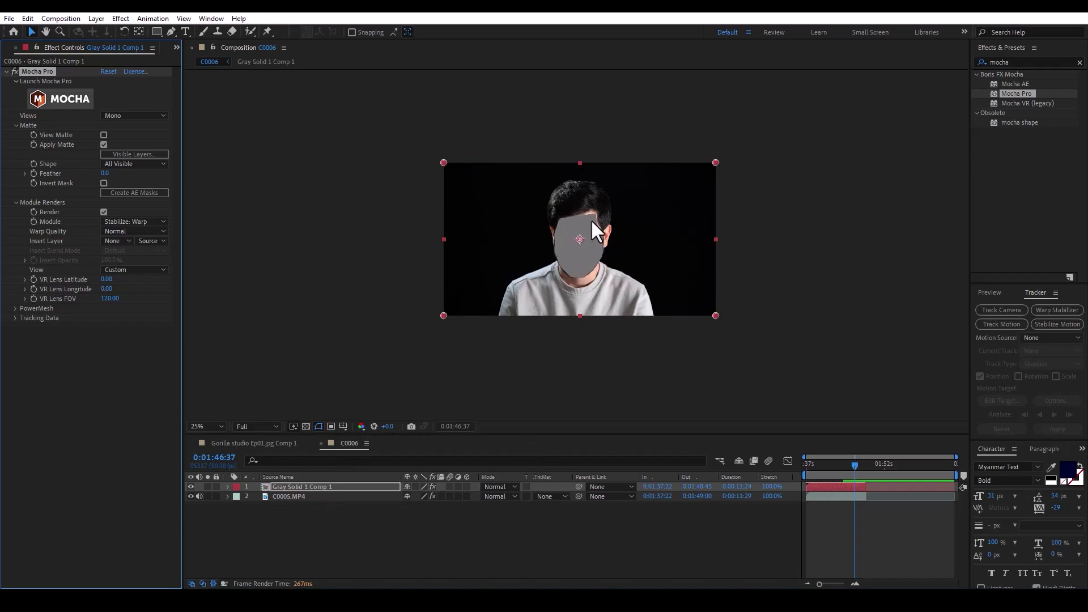
key(period)
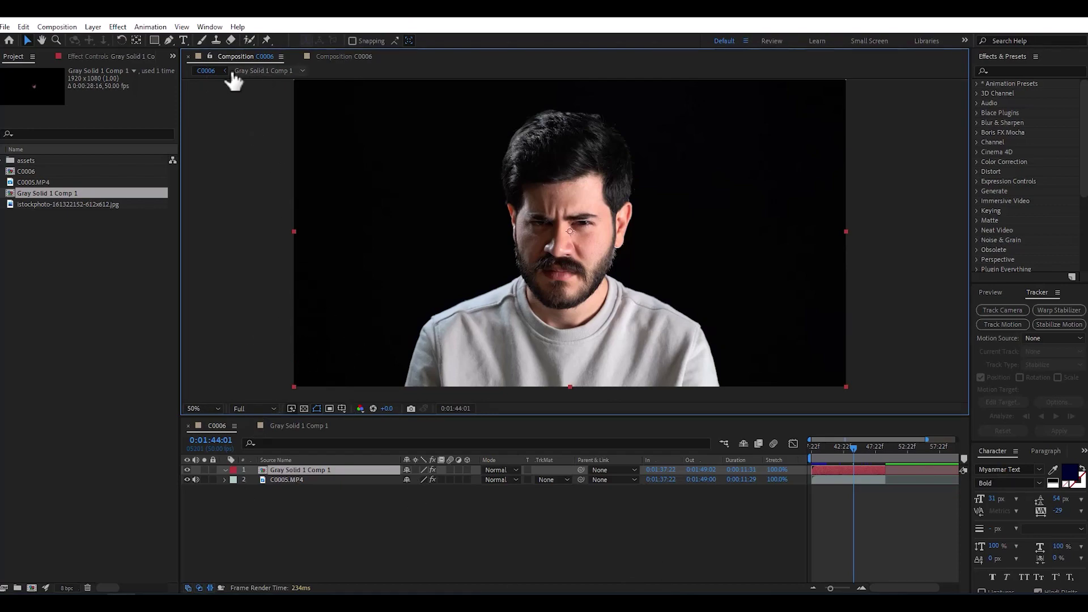
- Rename the main composition to 'MAIN comp' in Composition Settings
right_click(414, 546)
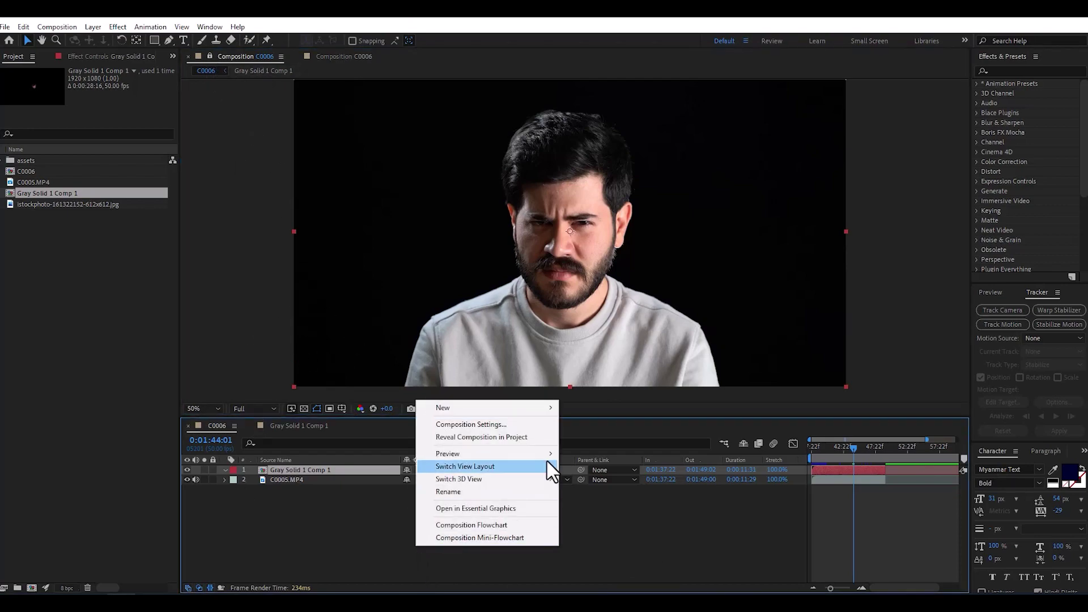
click(508, 425)
text(MAIN)
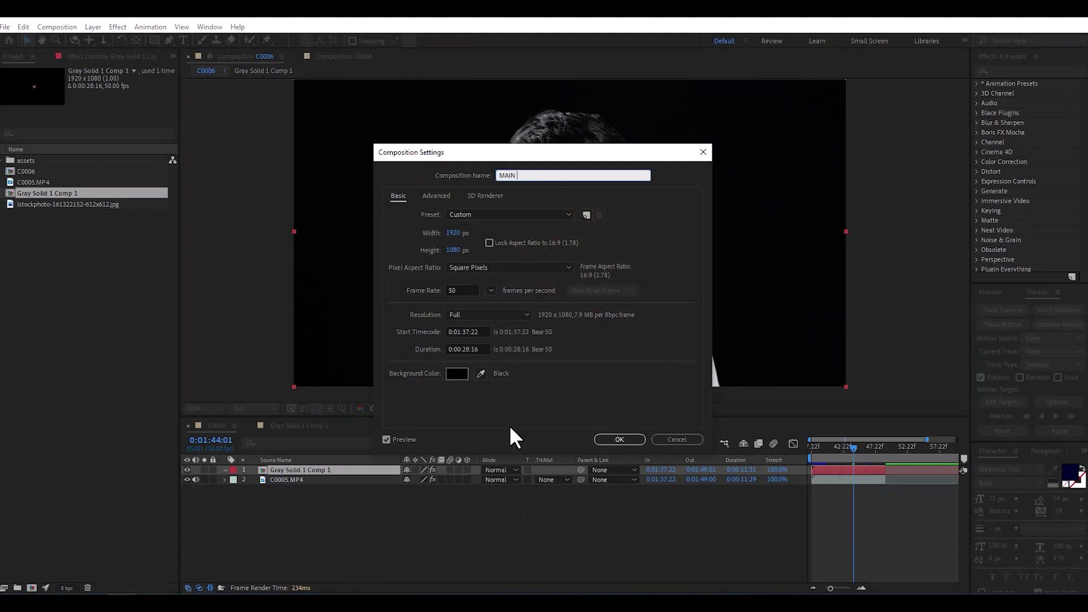
text( cop)
key(BackSpace)
text(mp)
key(Return)
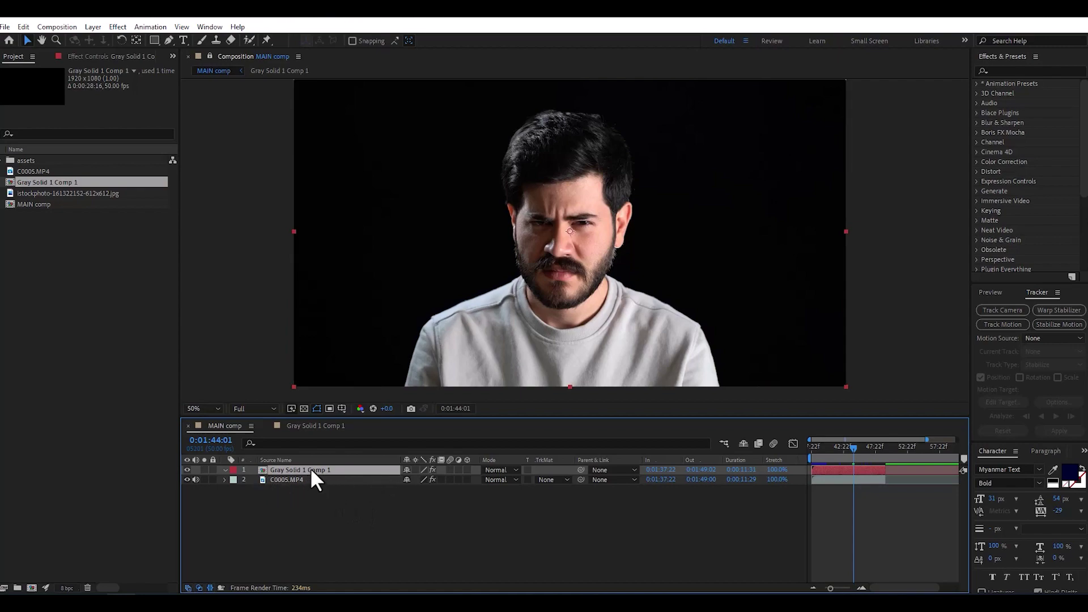
- Open the Gray Solid 1 Comp 1 precomp and rename it 'bruised face'
double_click(311, 468)
right_click(364, 495)
click(422, 370)
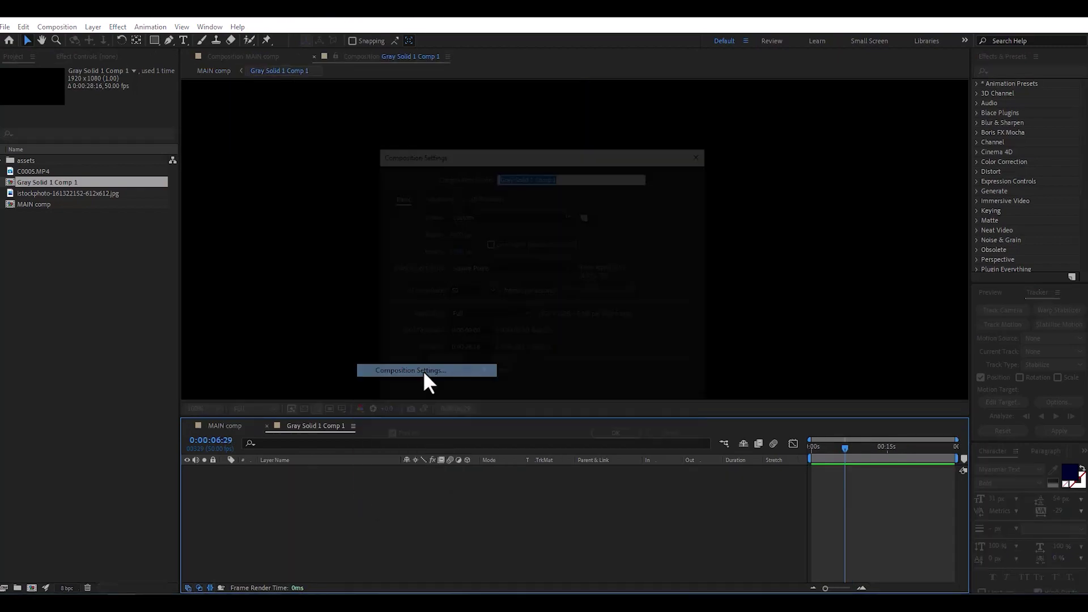
text(bruised face)
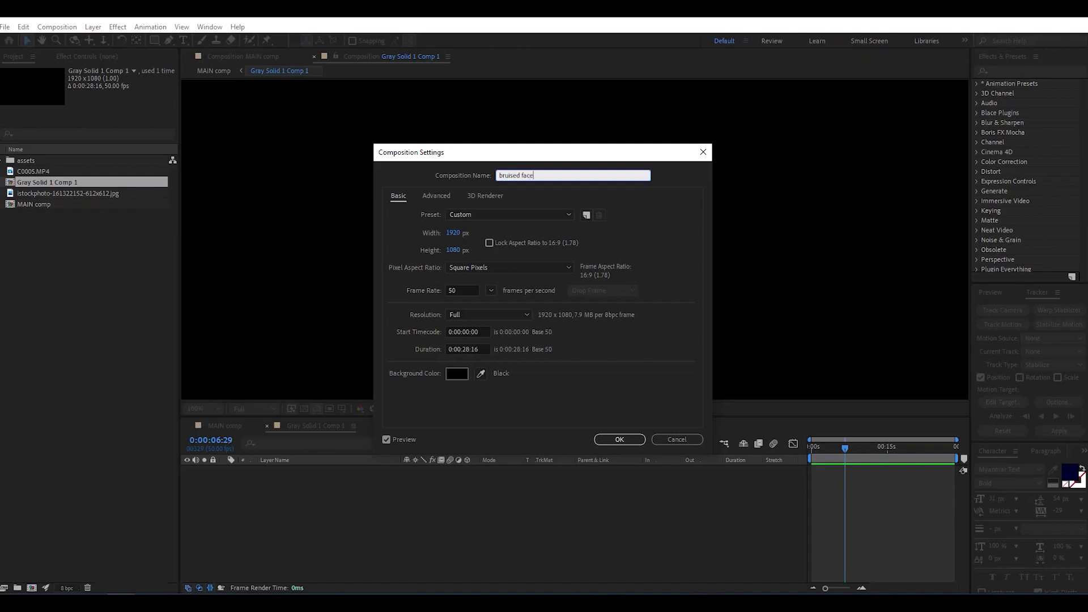
key(Return)
click(825, 448)
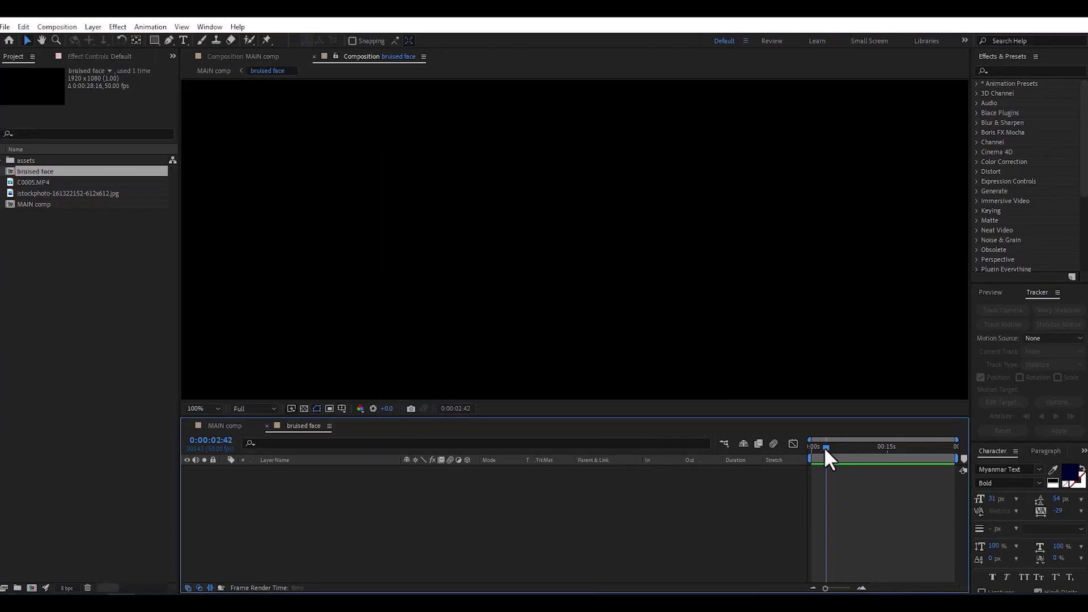
scroll(538, 291, down, 4)
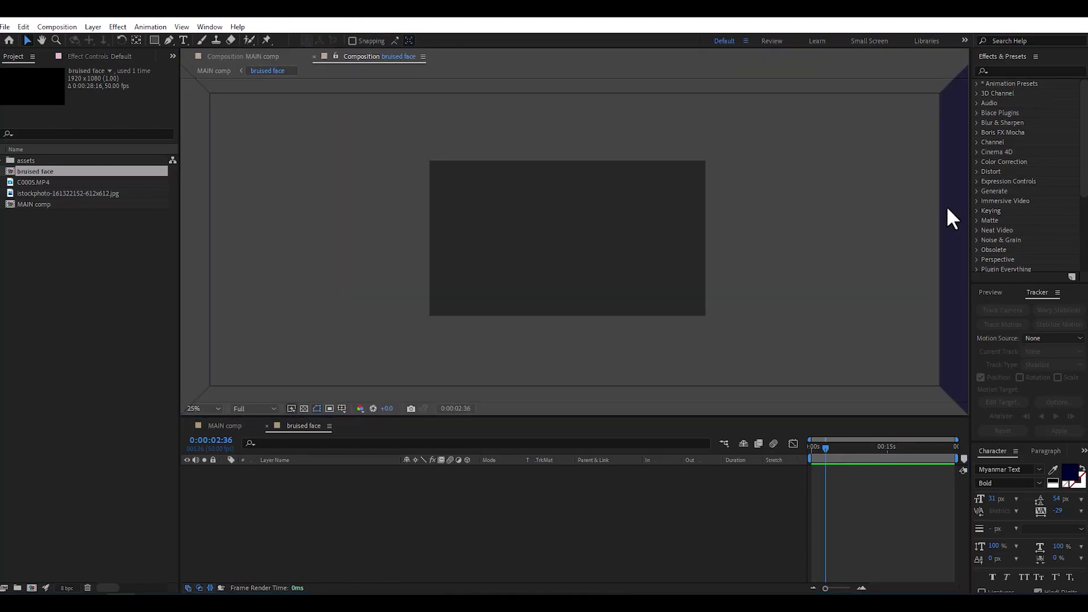
drag(352, 55, 946, 206)
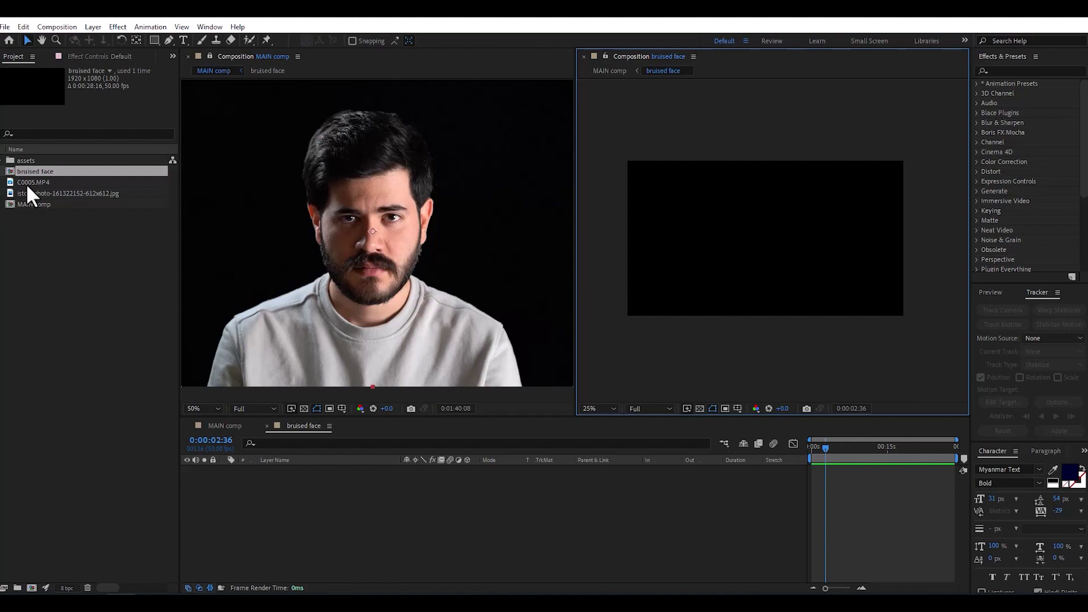
mouse_move(24, 192)
mouse_down()
mouse_move(531, 525)
mouse_move(595, 502)
mouse_up()
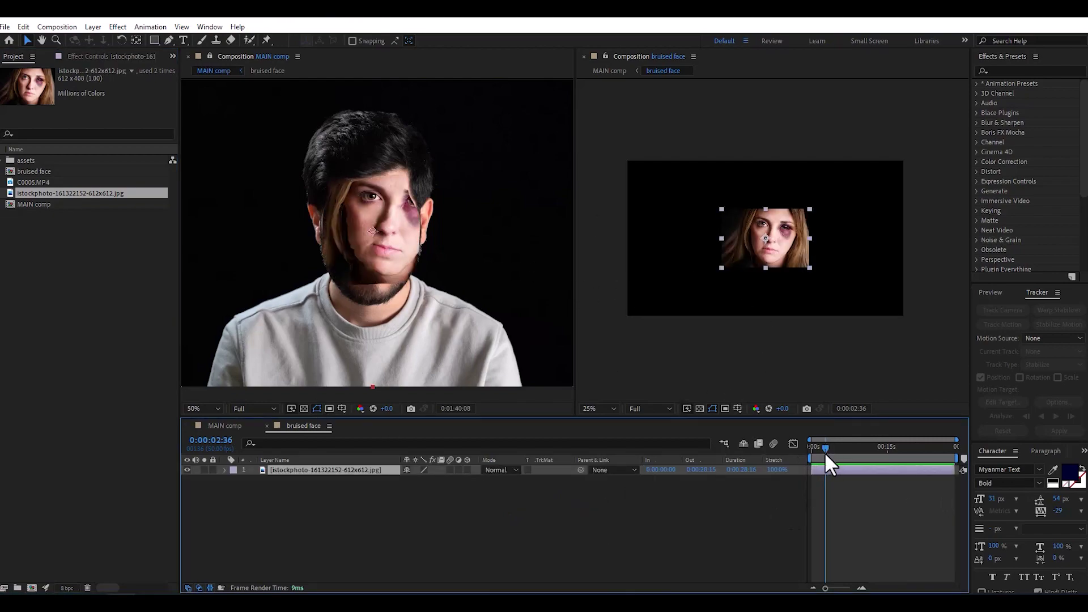
- Compare the photo hidden and shown, then set its opacity to 46%
drag(824, 448, 873, 450)
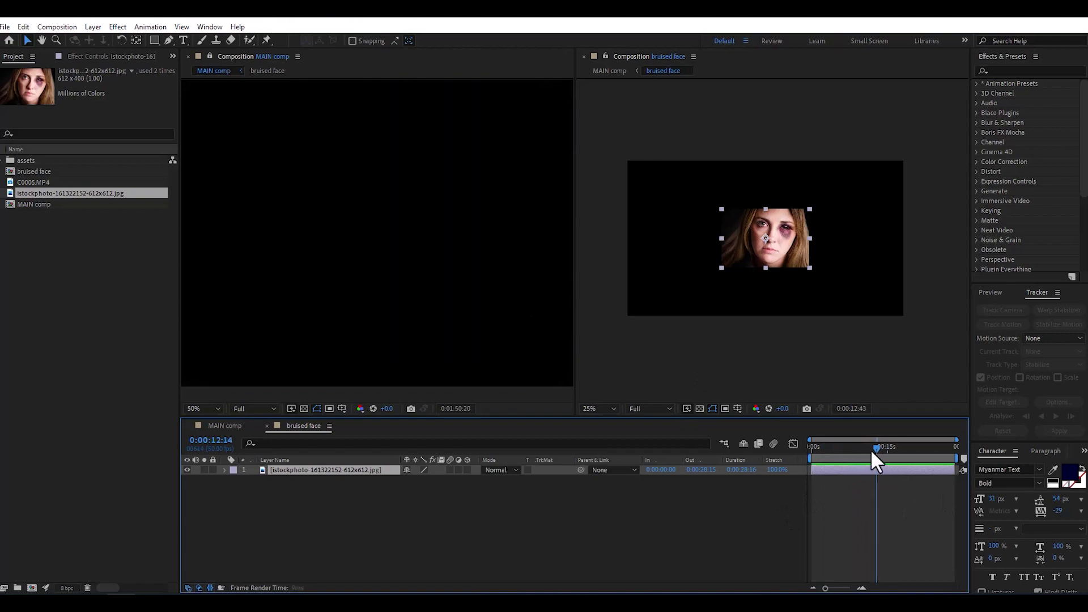
click(187, 470)
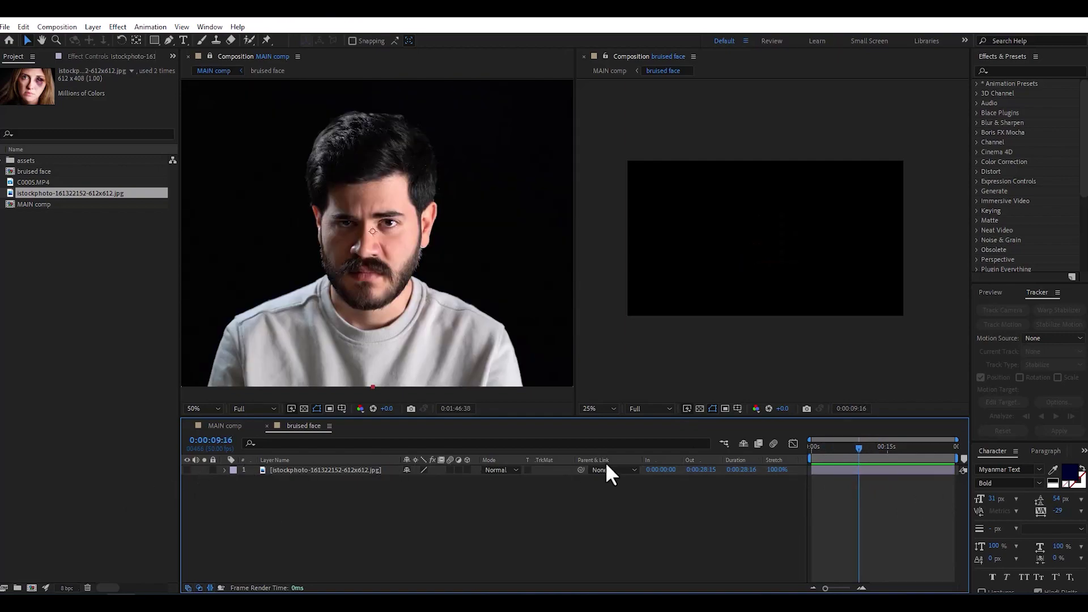
click(846, 471)
click(186, 469)
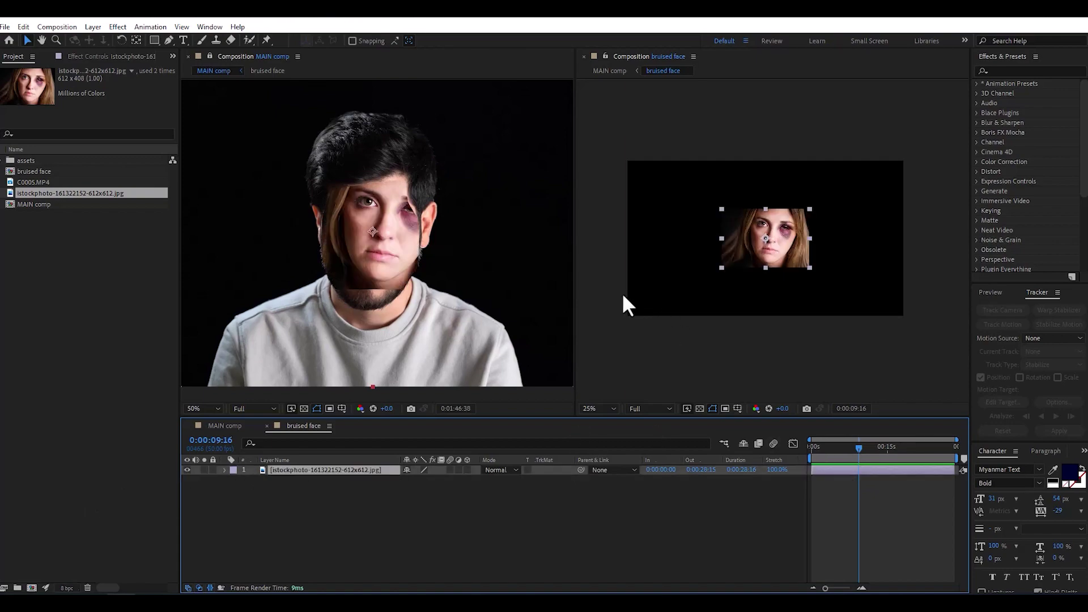
key(t)
drag(408, 480, 395, 477)
scroll(375, 205, up, 2)
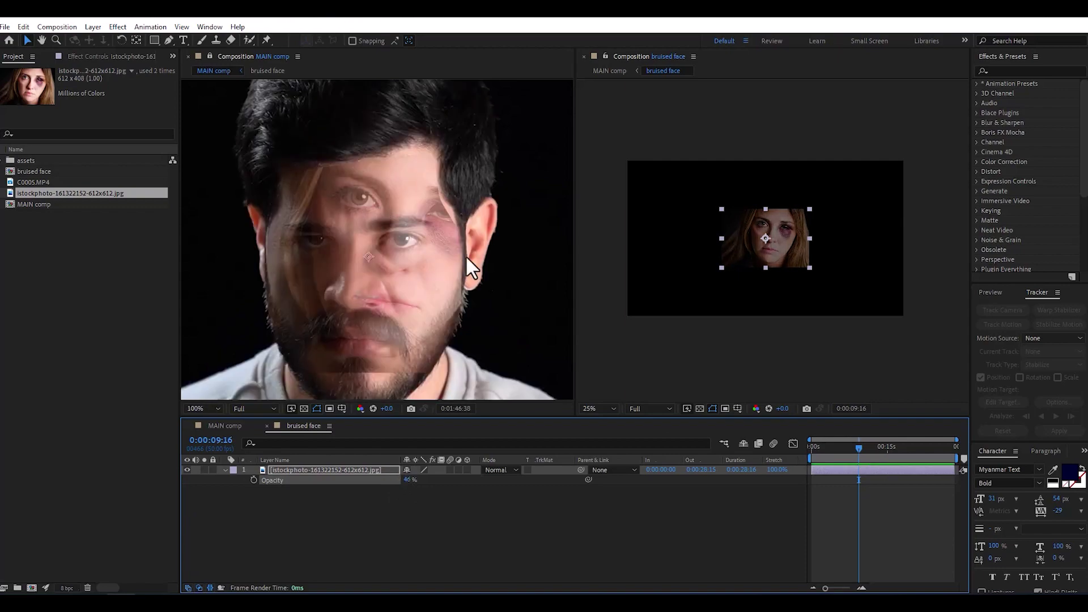
scroll(800, 229, up, 2)
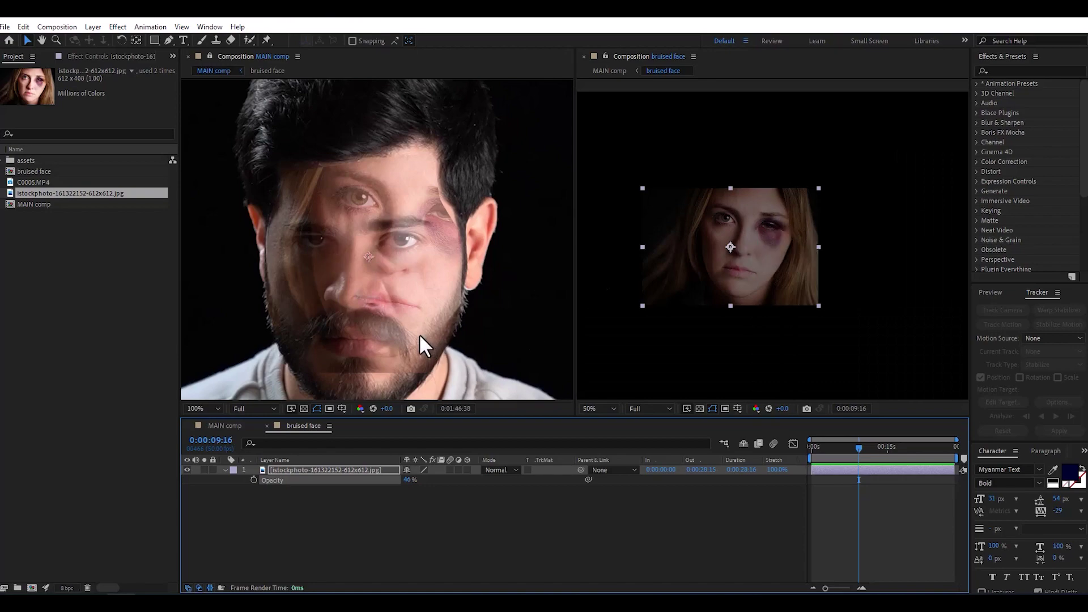
- Move, scale up and rotate the photo so its bruised eye matches the man's eye and head tilt
mouse_move(742, 240)
mouse_down()
mouse_move(722, 254)
mouse_move(764, 237)
mouse_up()
key(w)
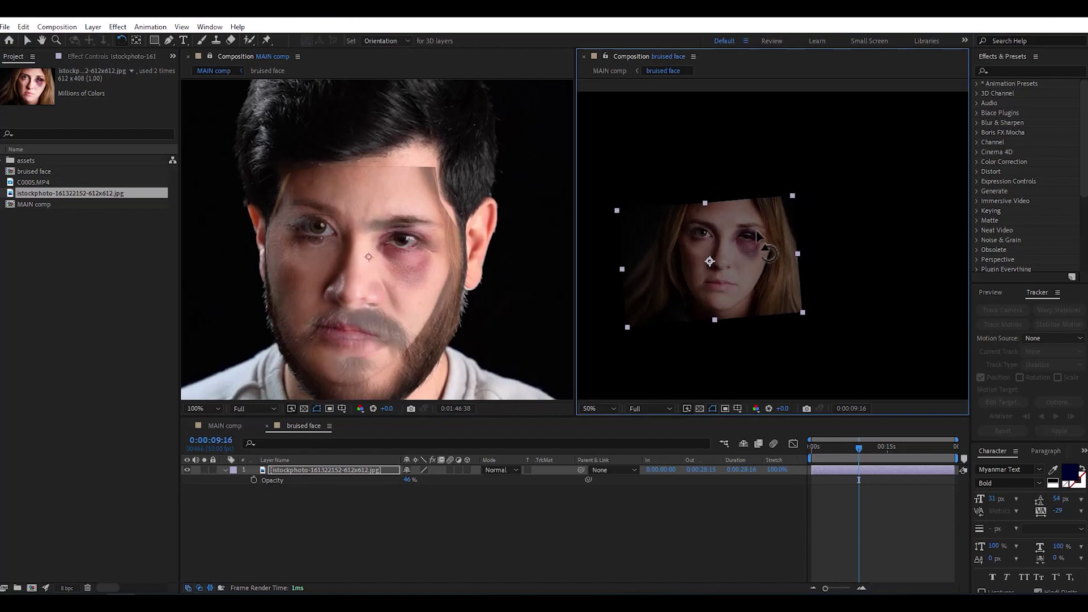
drag(802, 312, 806, 317)
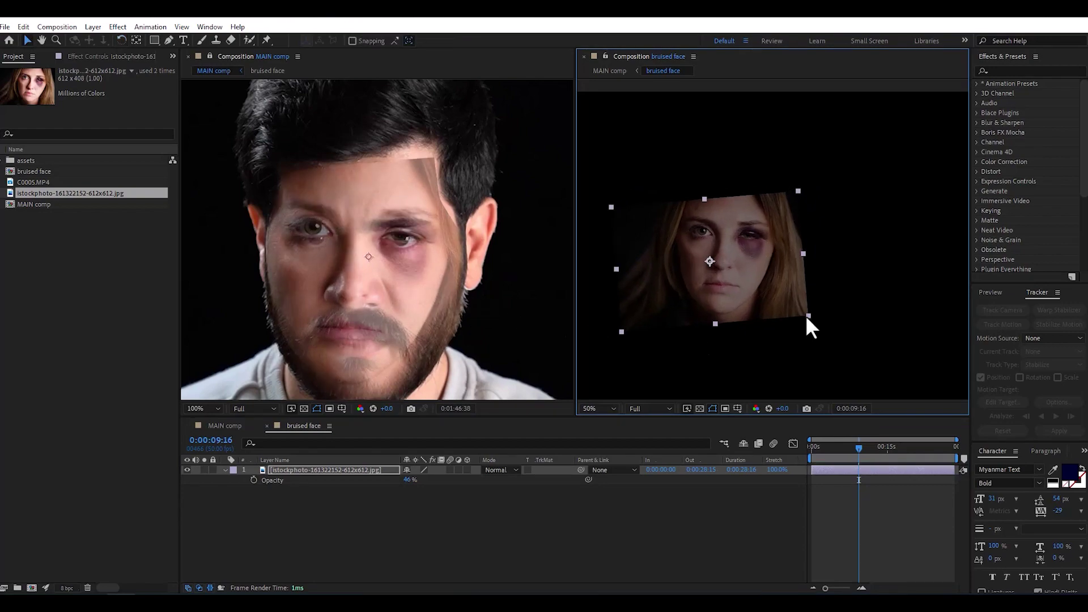
scroll(407, 270, up, 1)
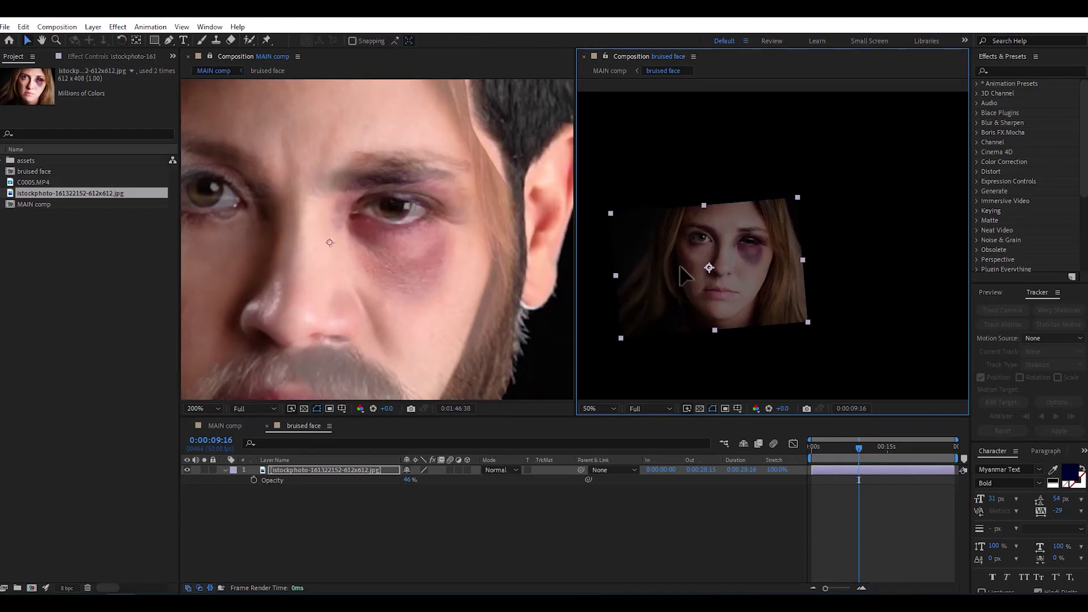
drag(442, 244, 462, 267)
key(slash)
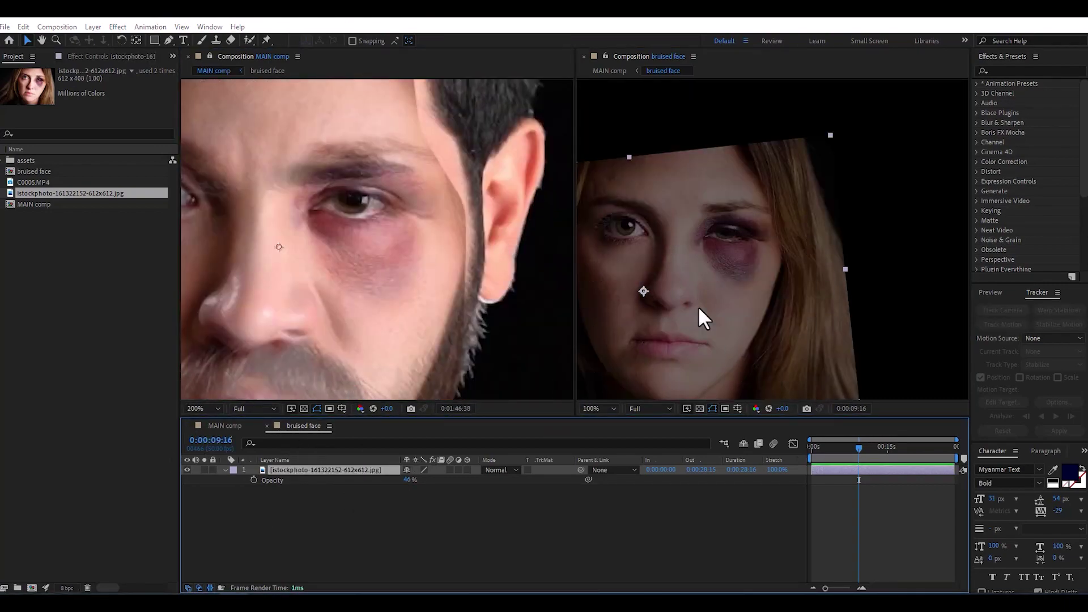
click(167, 40)
scroll(763, 255, up, 1)
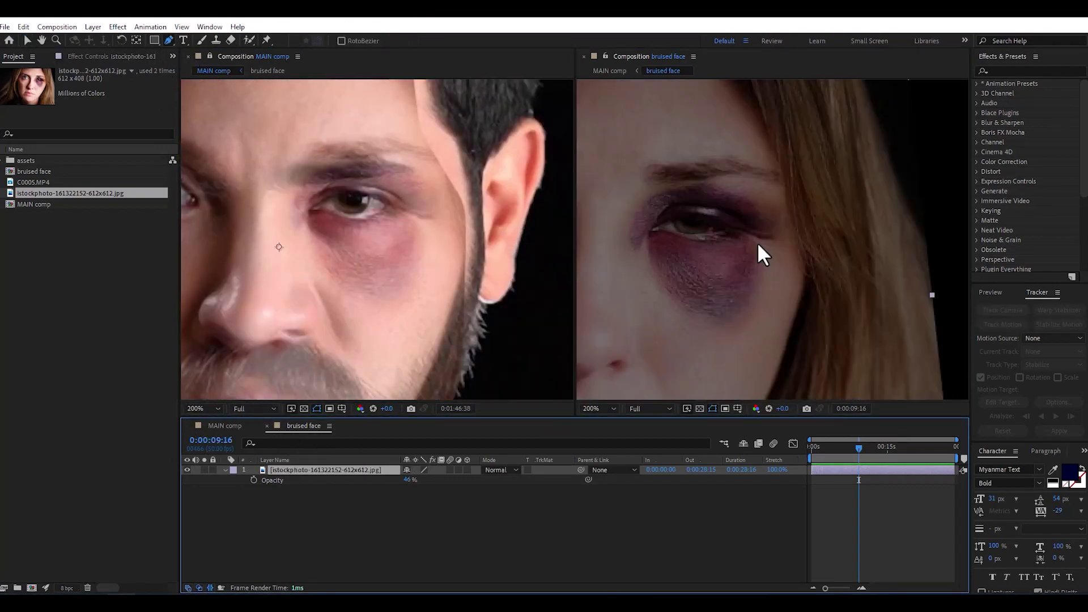
- Mask the photo around the bruise and raise its opacity to 100%
click(673, 306)
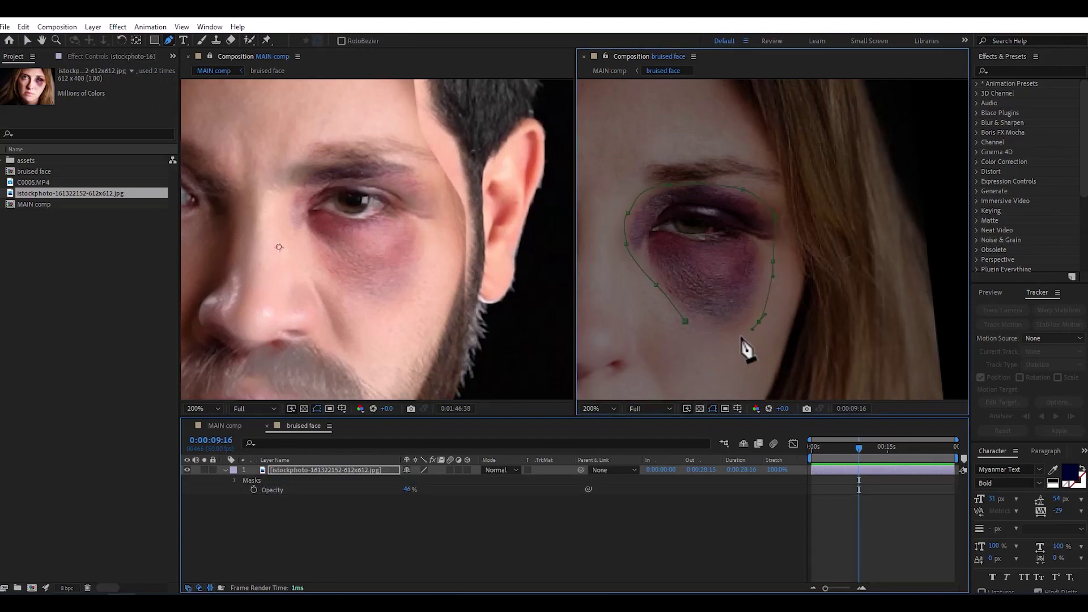
click(684, 322)
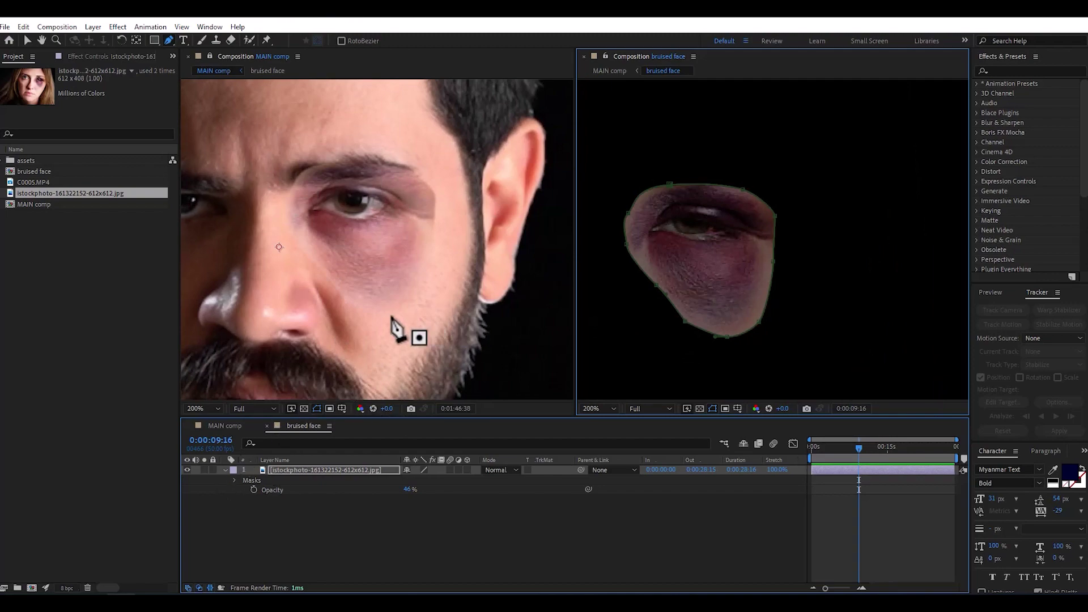
click(345, 468)
key(t)
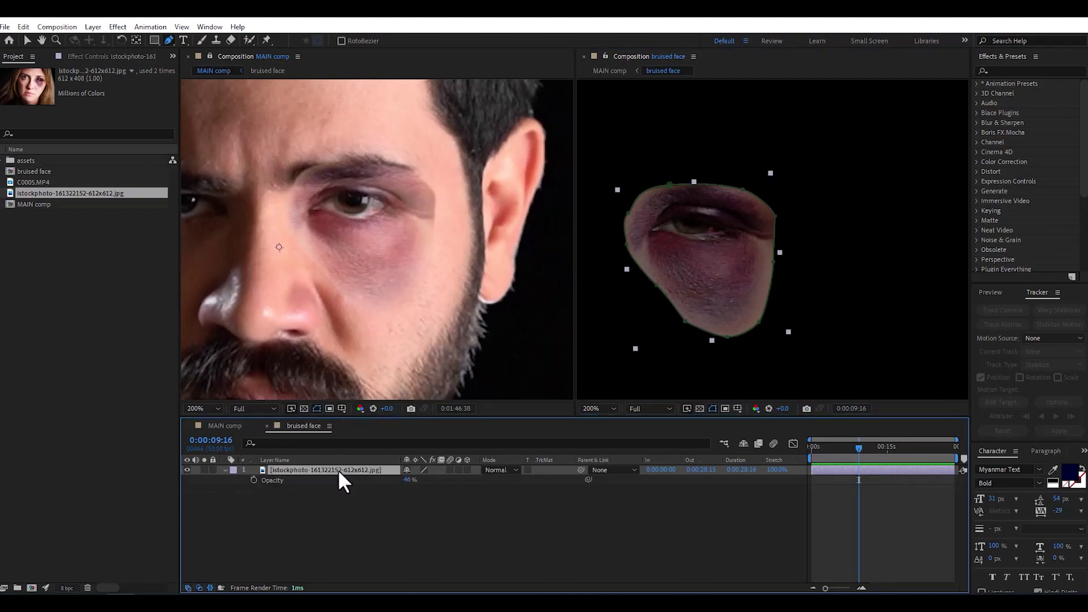
drag(405, 479, 444, 476)
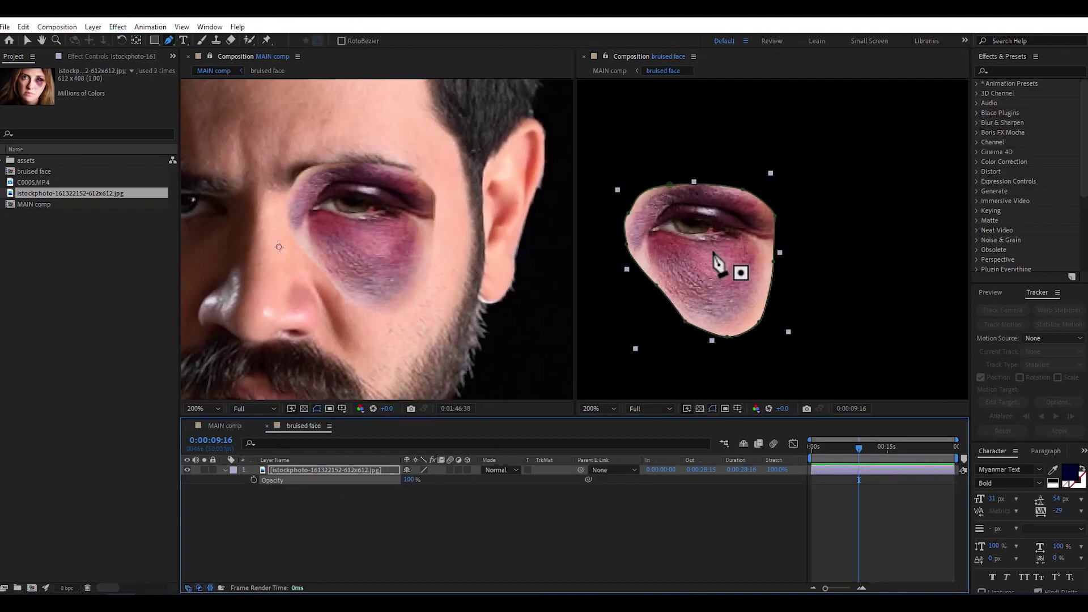
scroll(693, 232, up, 2)
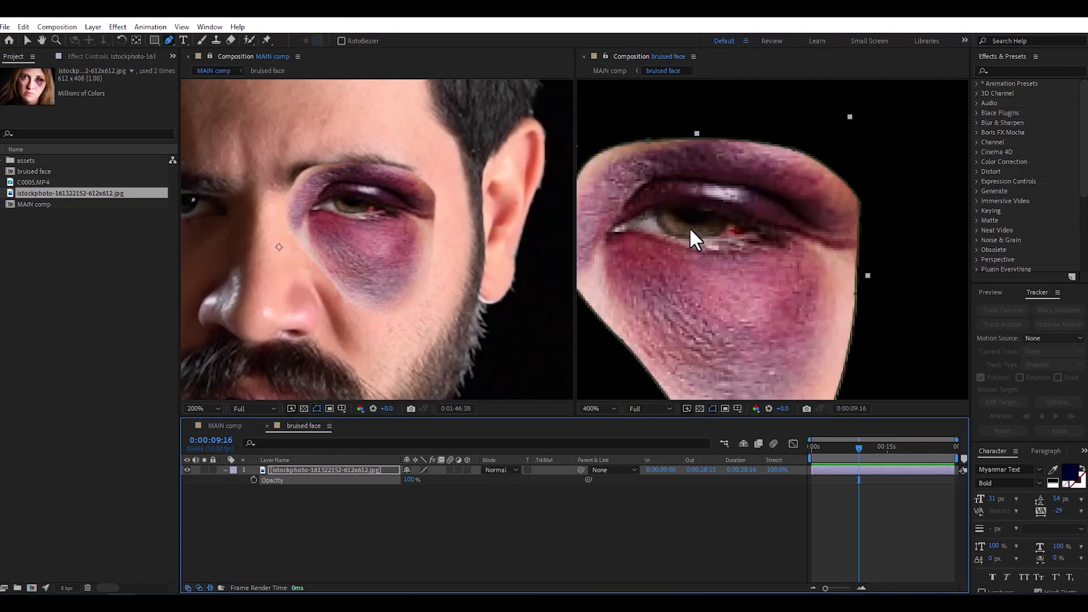
- Draw Mask 2 around the eye opening and set its mode to Subtract
click(613, 227)
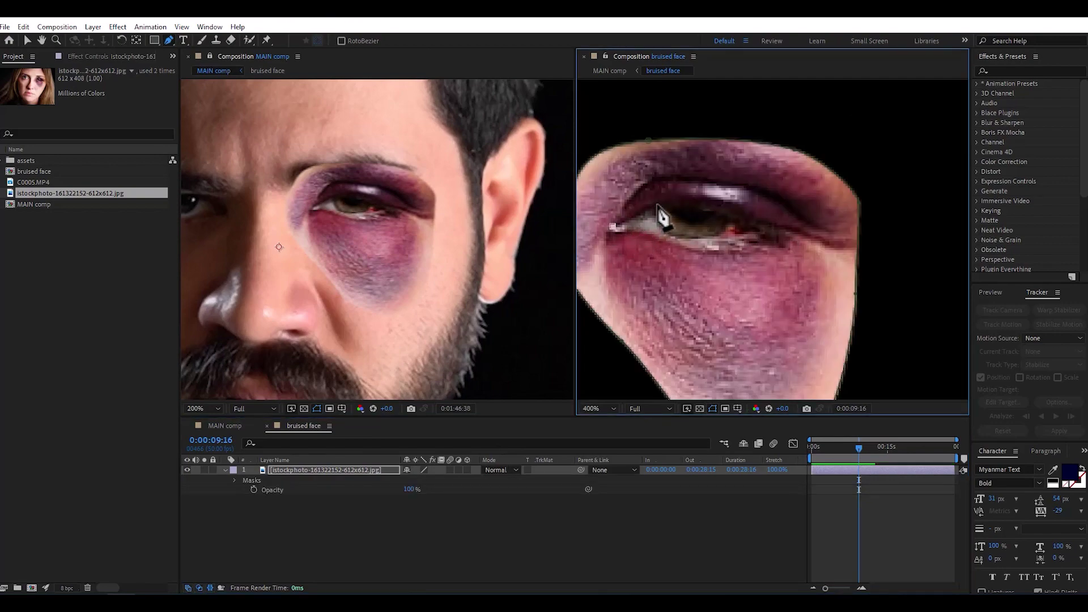
click(707, 195)
click(799, 237)
click(750, 255)
click(684, 256)
click(634, 246)
click(613, 227)
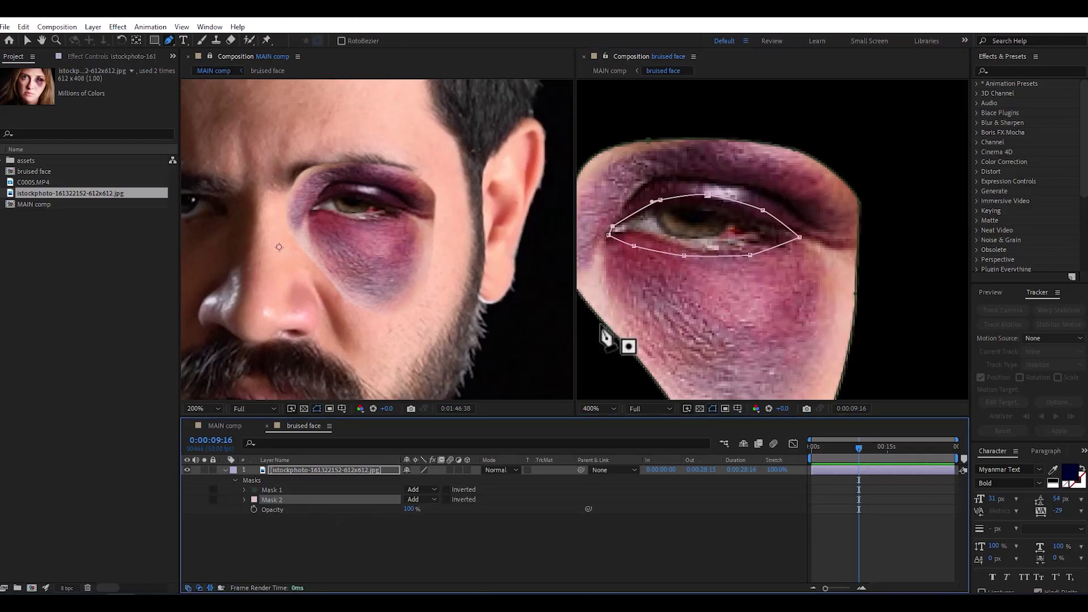
click(409, 498)
click(440, 440)
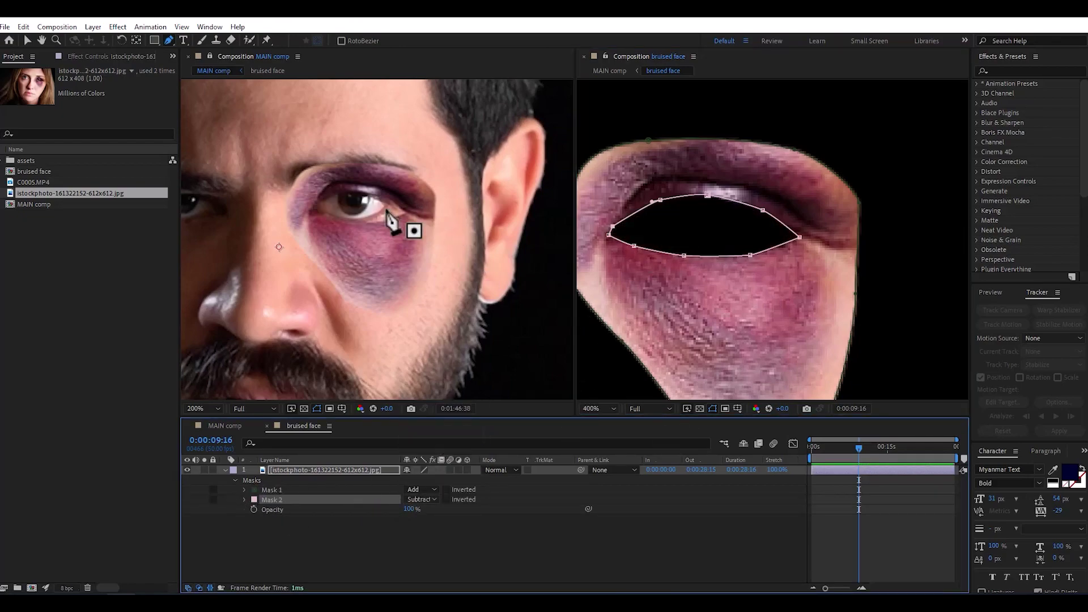
- Zoom bruised face out to 200%, close its viewer, and return to MAIN comp at a later frame
key(comma)
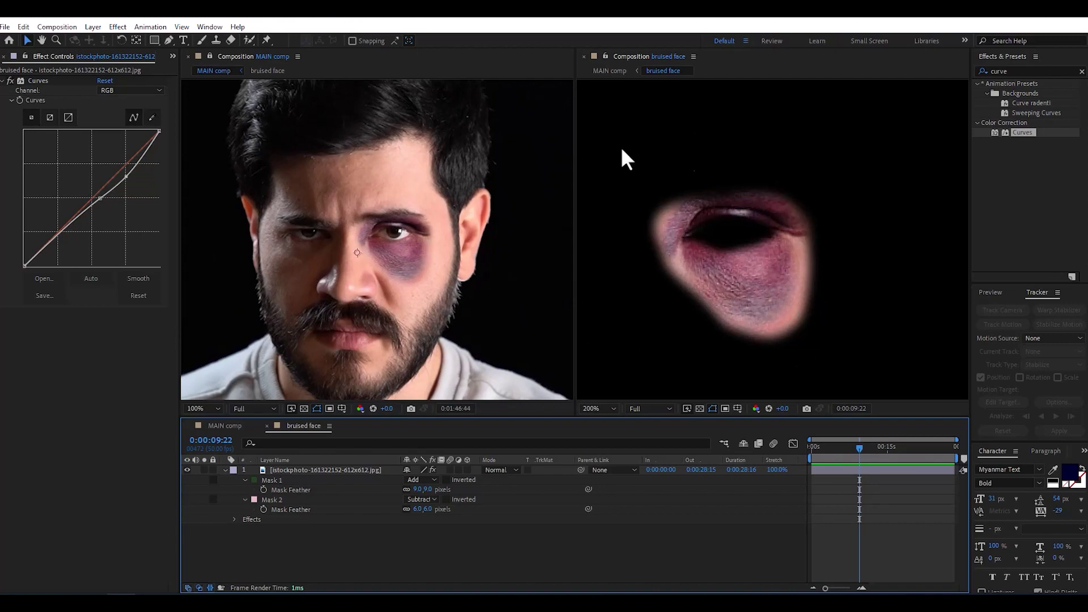
click(583, 56)
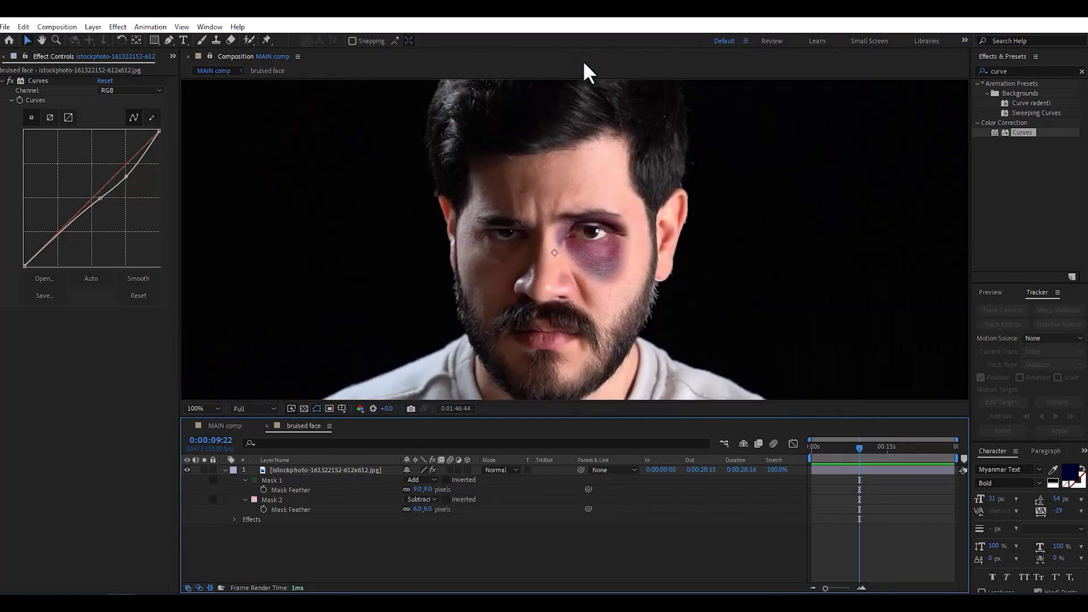
click(232, 426)
click(864, 447)
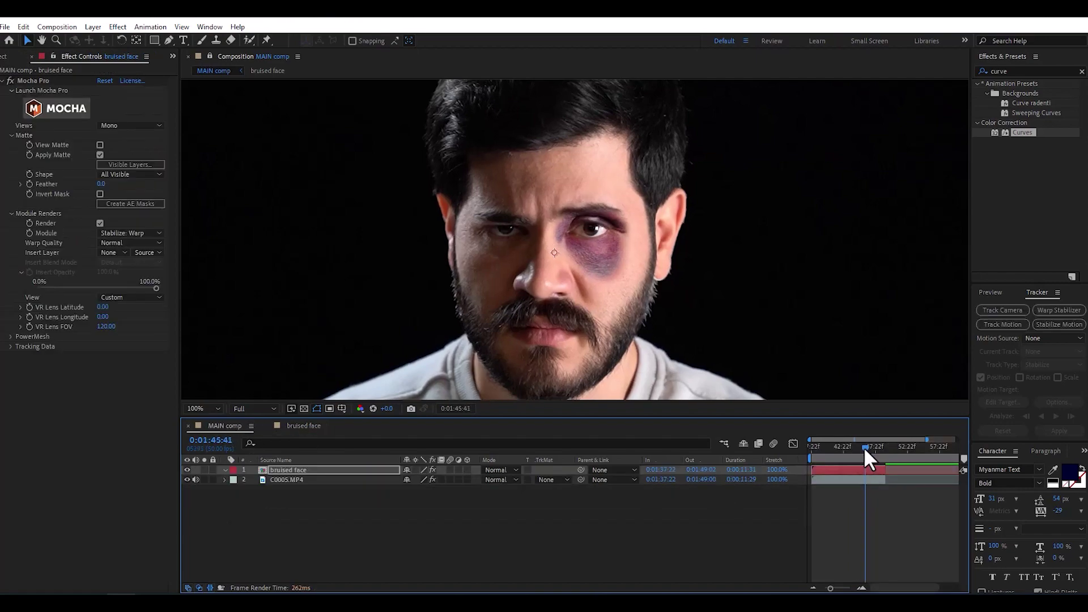
- Scrub MAIN comp frames and zoom out then back to 100% to check the bruise tracking
drag(864, 447, 870, 454)
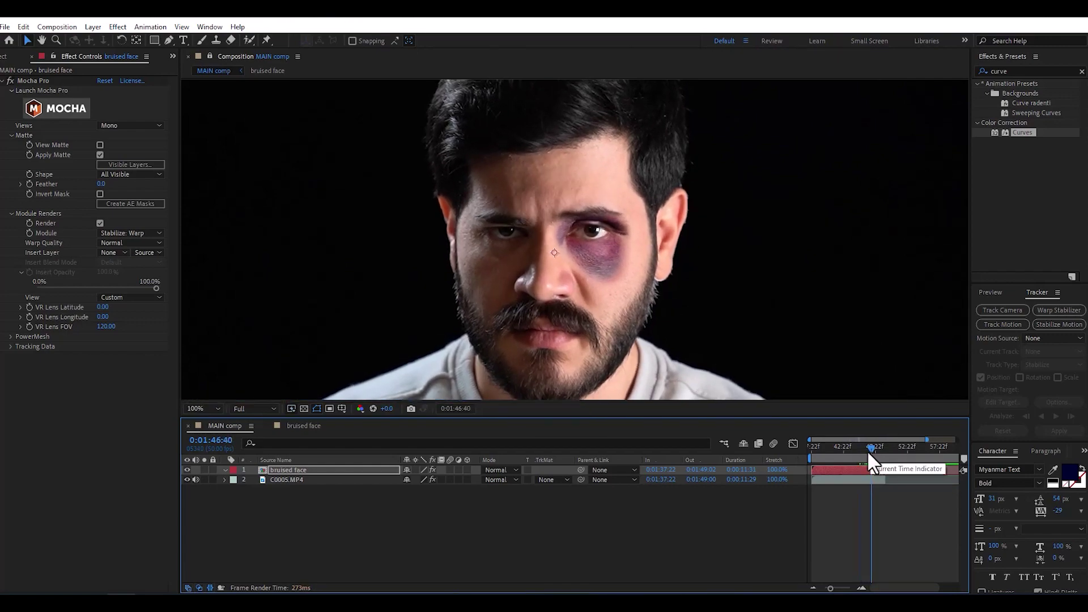
key(comma)
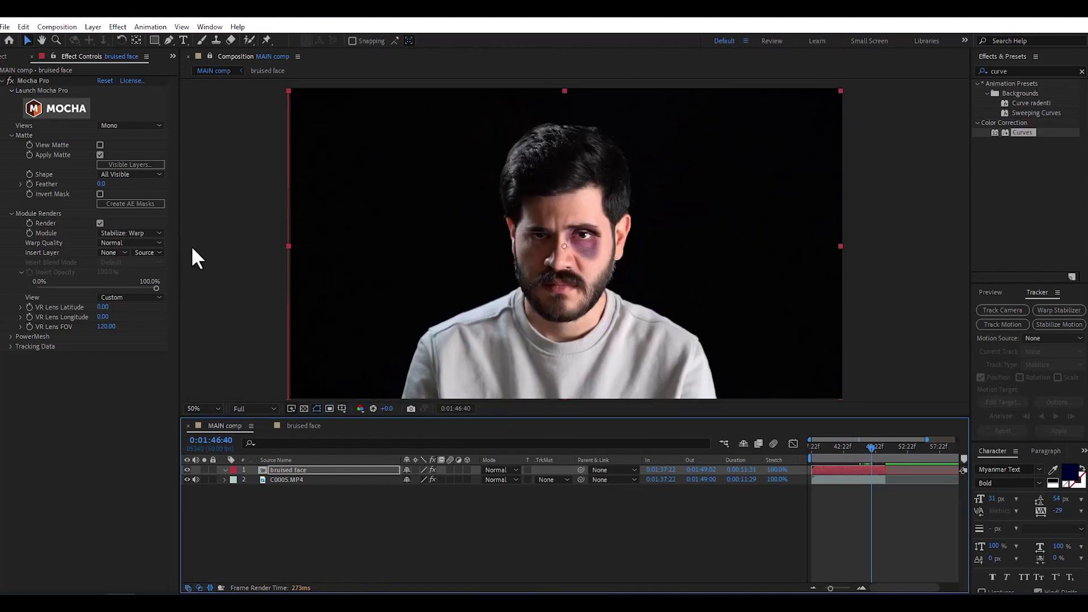
key(period)
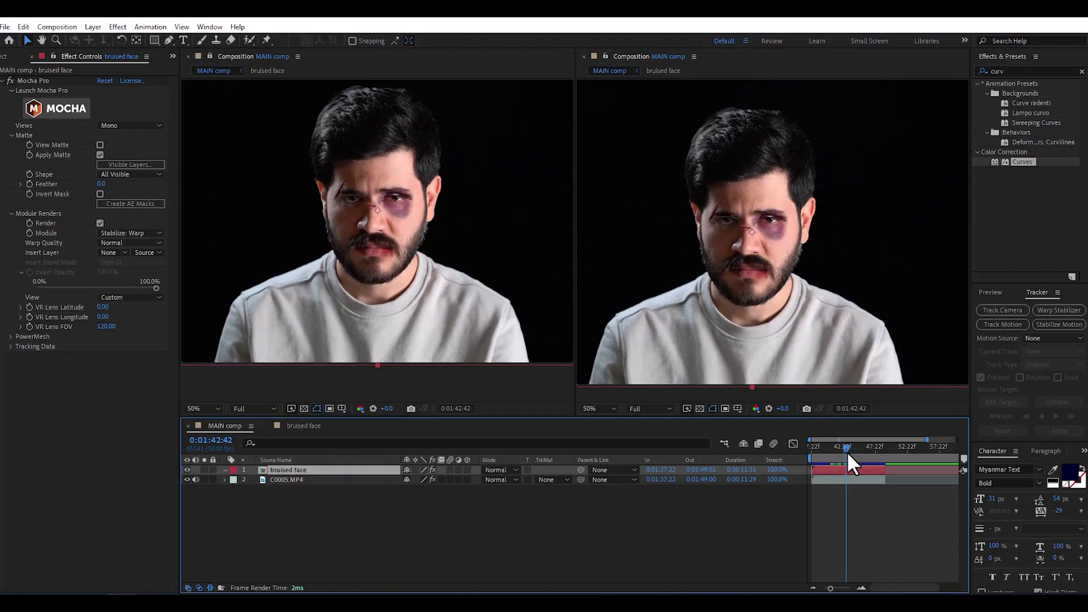
- Set the bruised face layer's blend mode to Multiply and scrub the shot to review it
drag(848, 454, 848, 457)
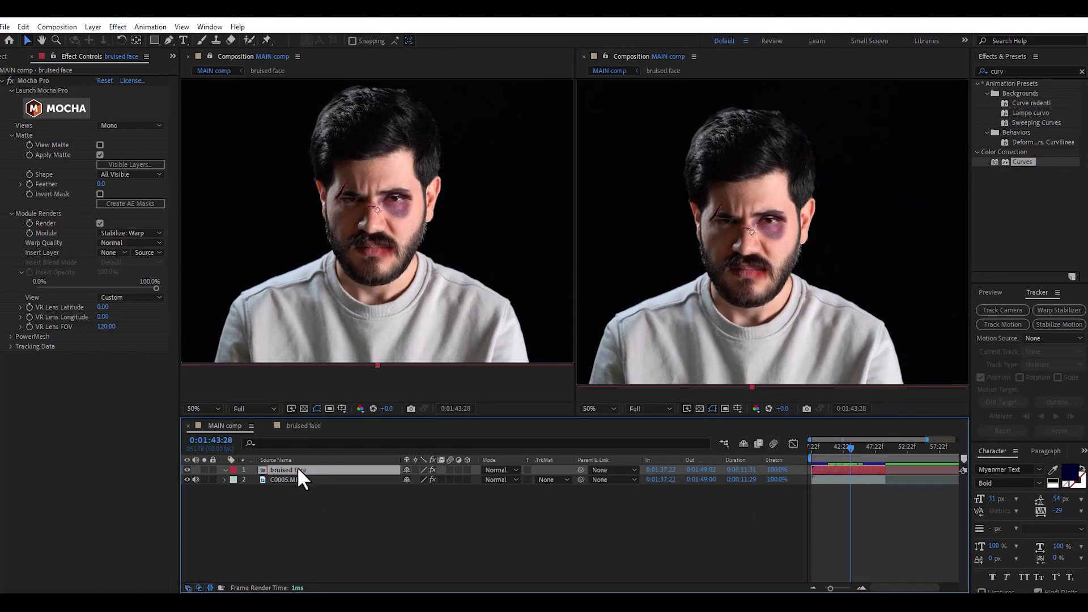
click(508, 470)
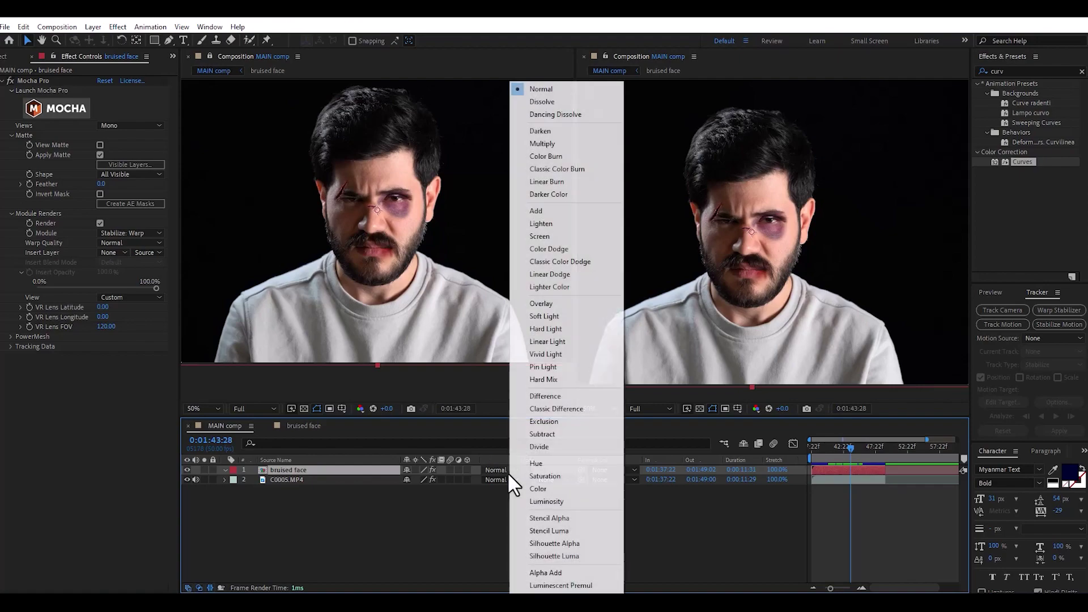
click(570, 145)
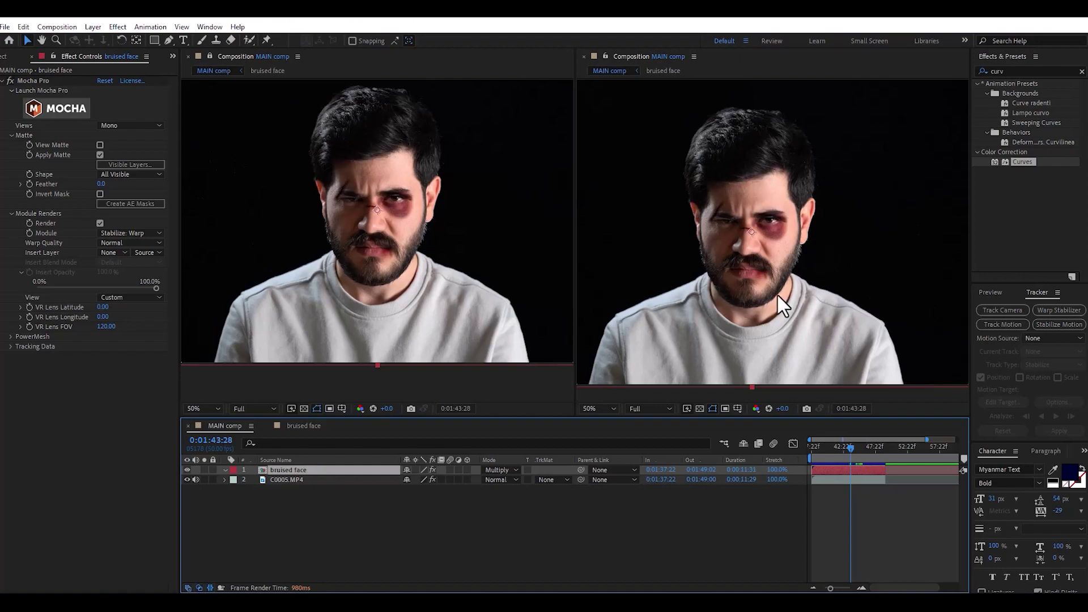
mouse_move(855, 445)
mouse_down()
mouse_move(833, 457)
mouse_move(856, 457)
mouse_up()
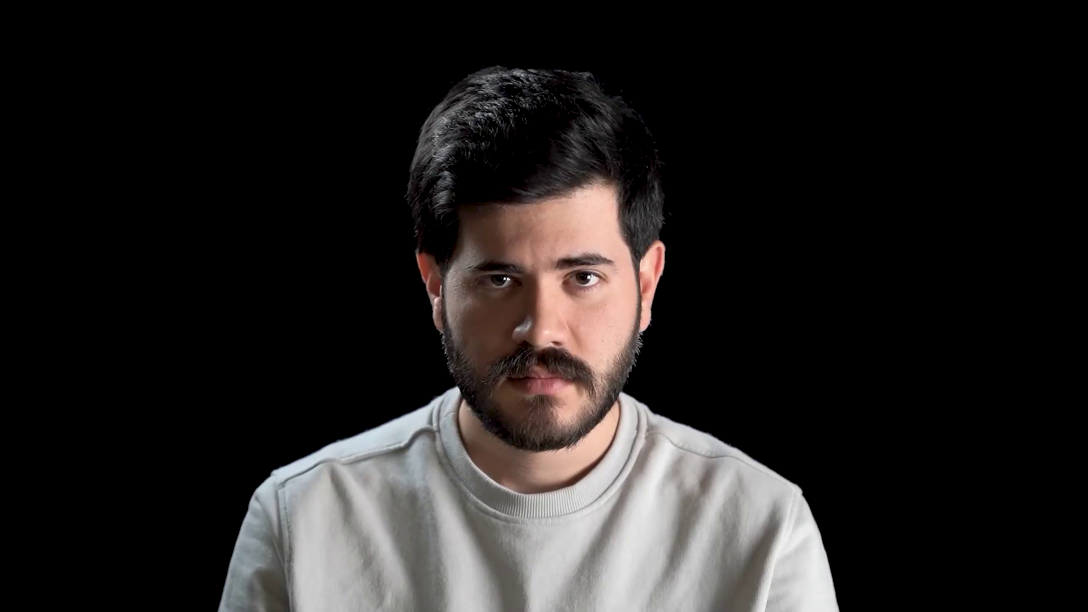